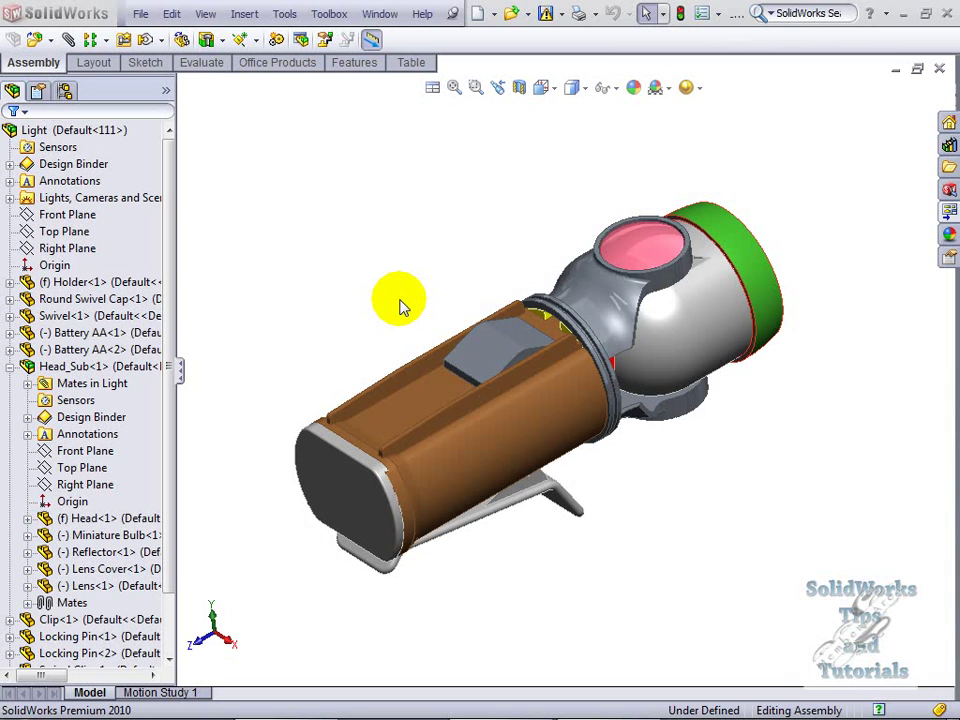
# Review the assembly statistics report (17 components, 33 mates), then close it.
pyautogui.click(284, 13)
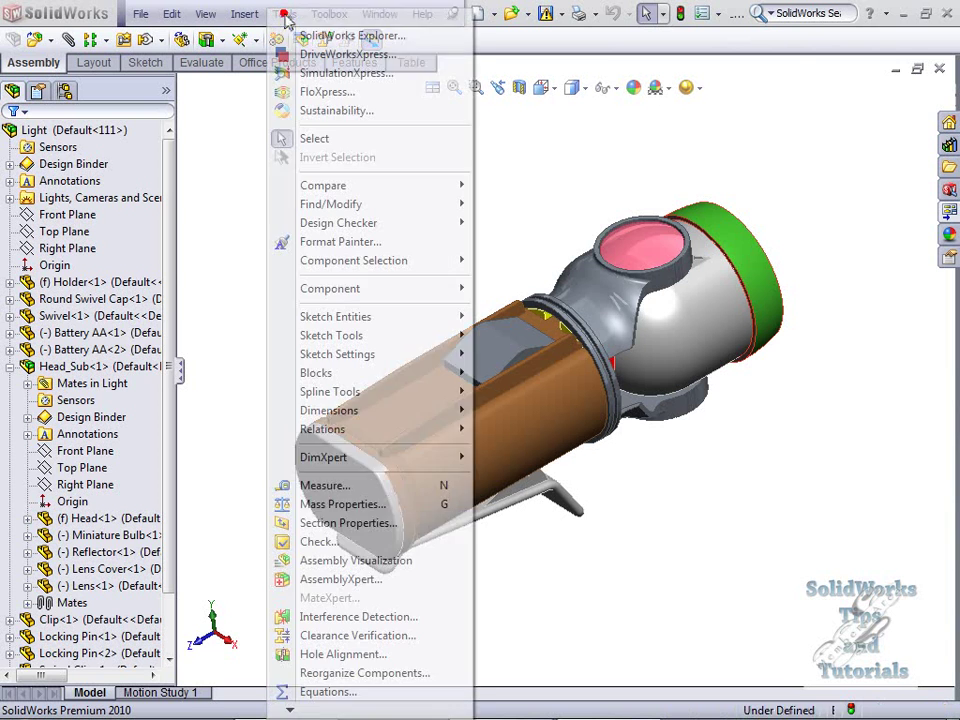
pyautogui.click(356, 579)
pyautogui.moveTo(739, 388); pyautogui.dragTo(275, 123)
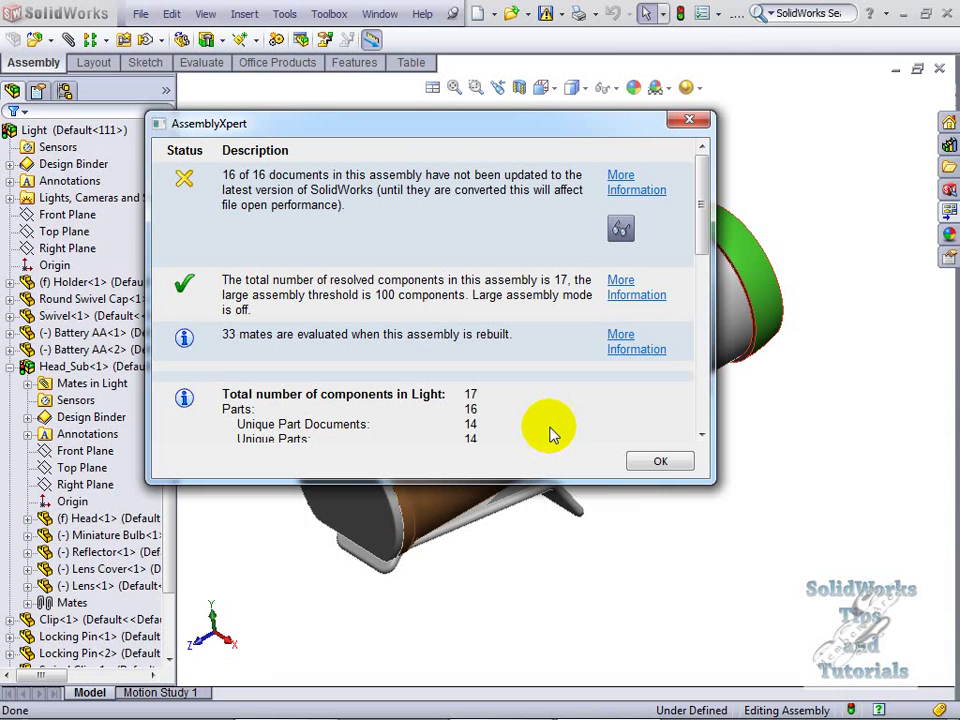
pyautogui.click(467, 420)
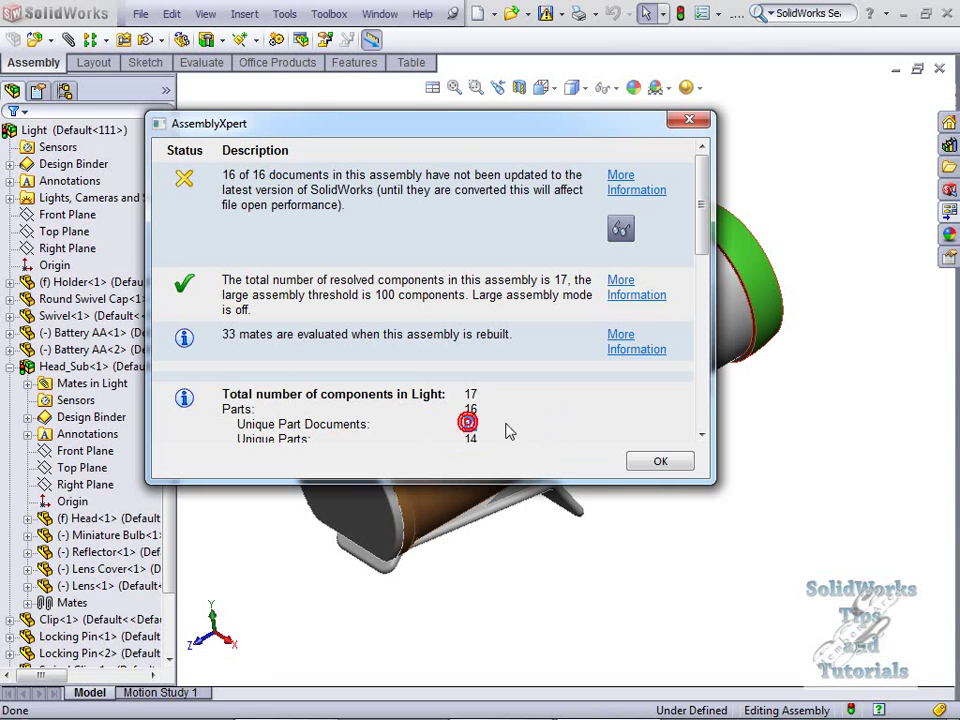
pyautogui.click(645, 461)
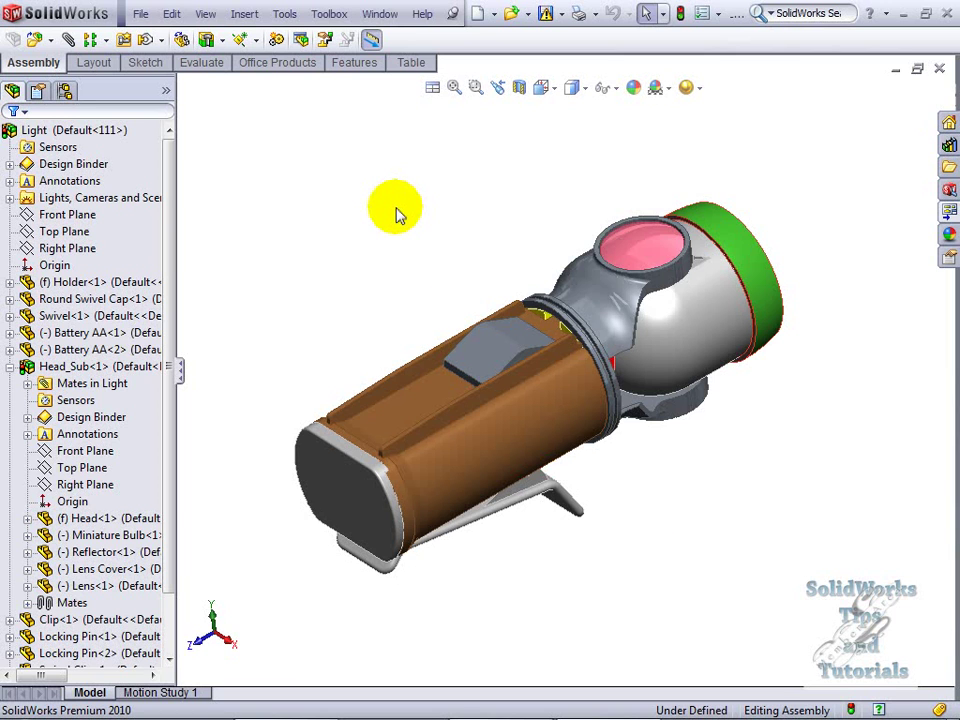
# Switch the selection method to Volume Select from the S shortcut bar.
pyautogui.press('s')
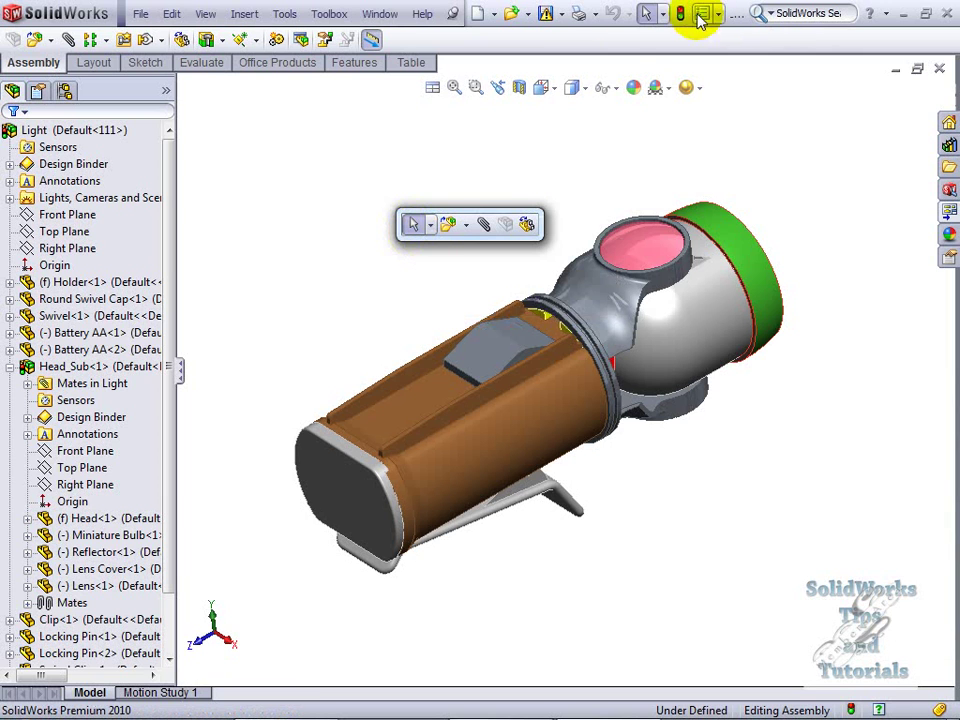
pyautogui.click(430, 225)
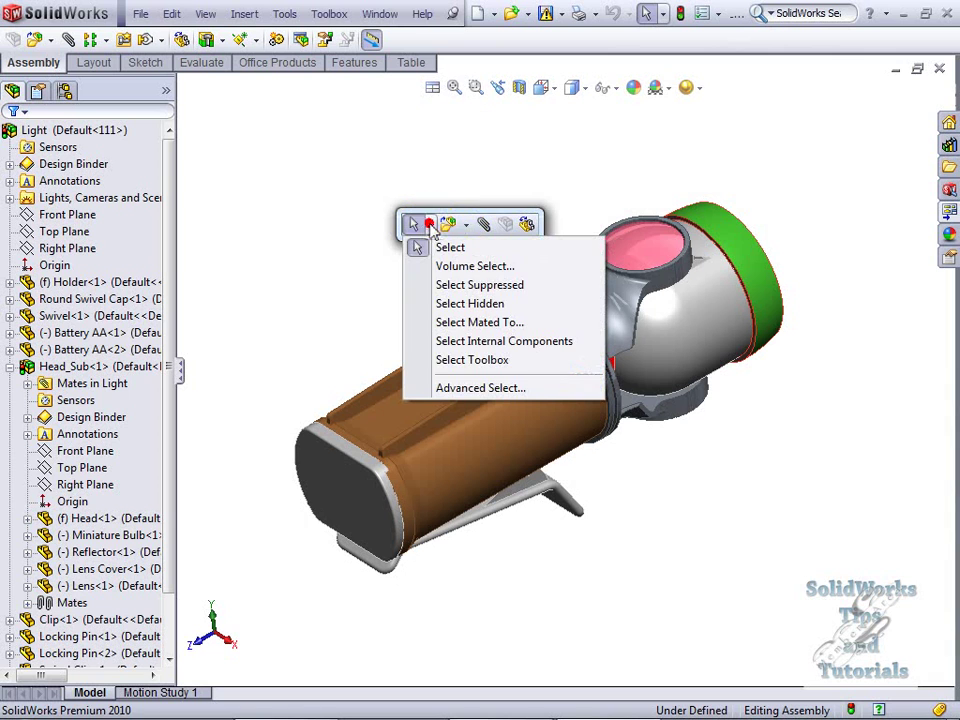
pyautogui.click(461, 268)
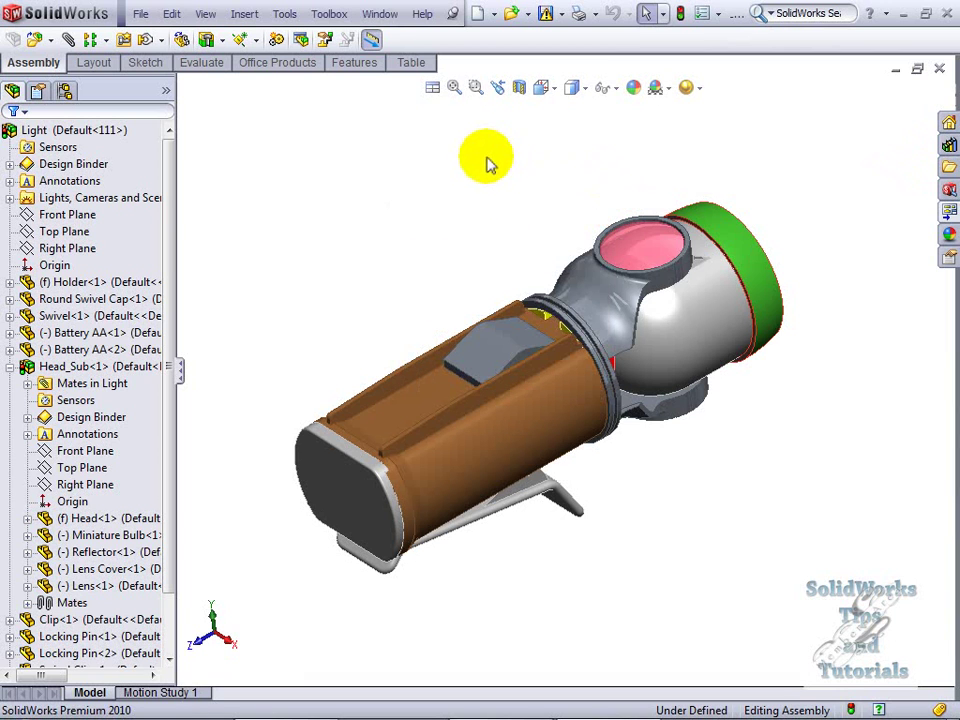
# Box the head end to capture swivel, head, bulb, reflector, lens and locking pins.
pyautogui.moveTo(484, 152); pyautogui.dragTo(849, 469)
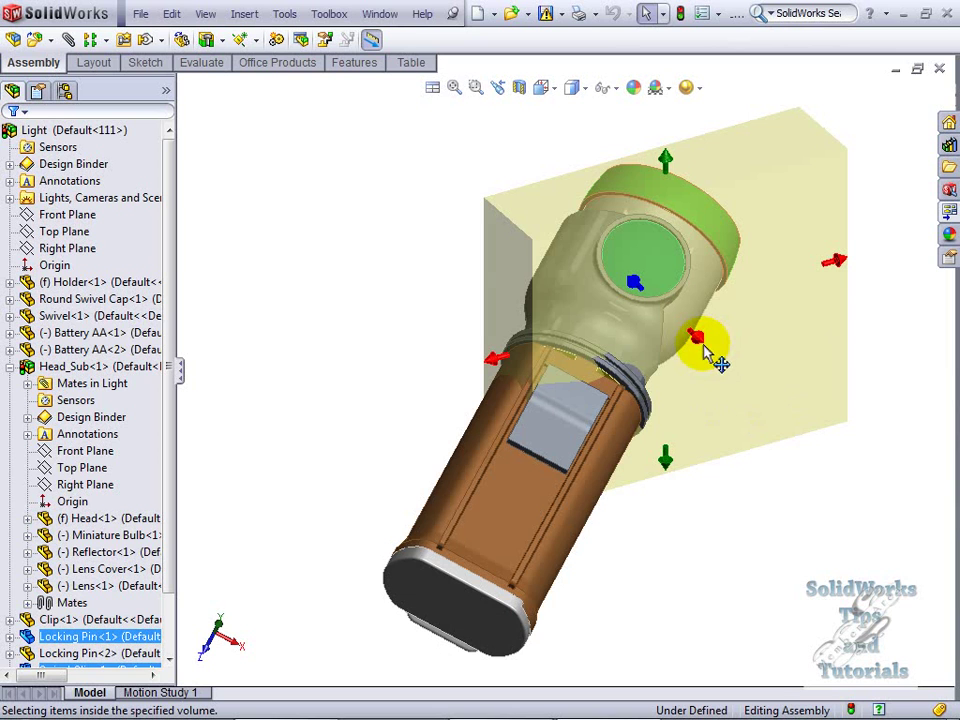
pyautogui.moveTo(712, 356); pyautogui.dragTo(754, 398)
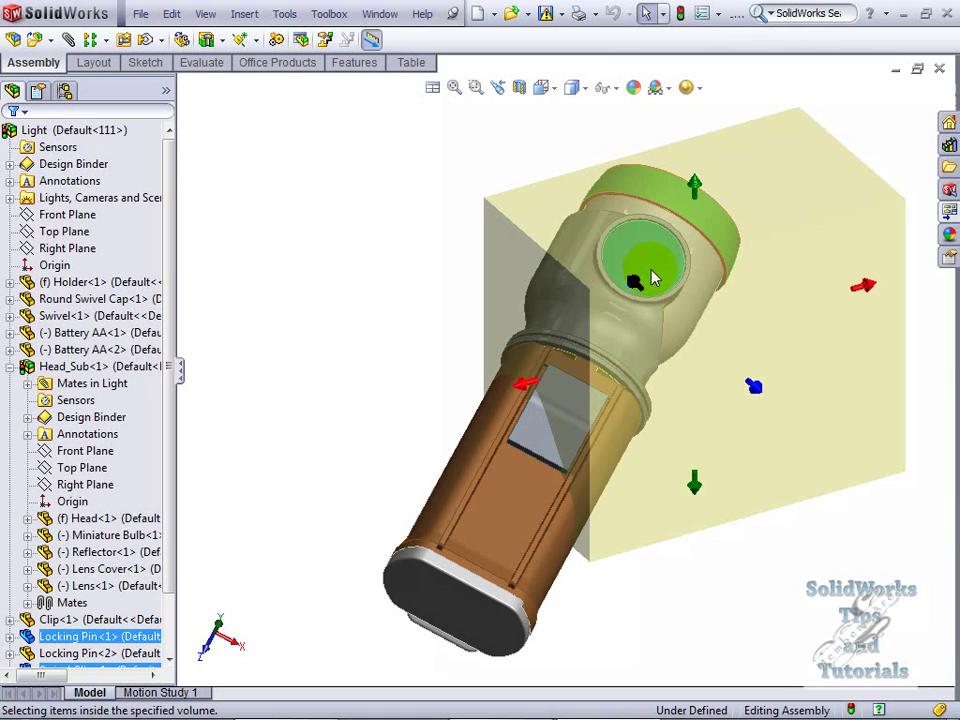
pyautogui.moveTo(700, 198); pyautogui.dragTo(703, 180)
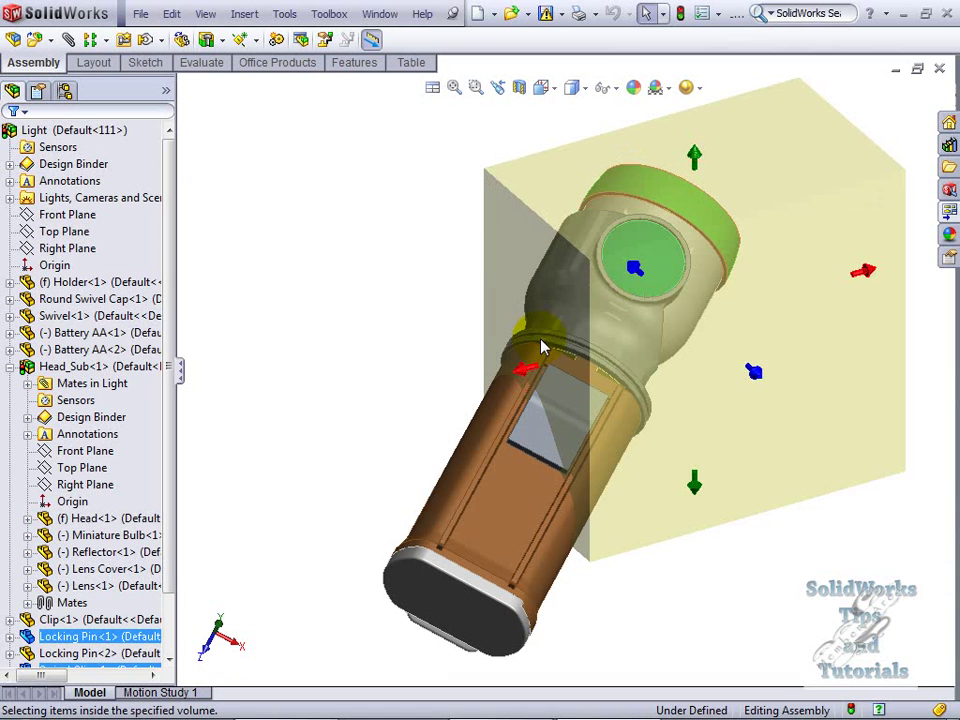
pyautogui.moveTo(395, 283); pyautogui.dragTo(525, 285, button='middle')
pyautogui.moveTo(450, 268); pyautogui.dragTo(598, 420, button='middle')
pyautogui.scroll(3, 551, 377)
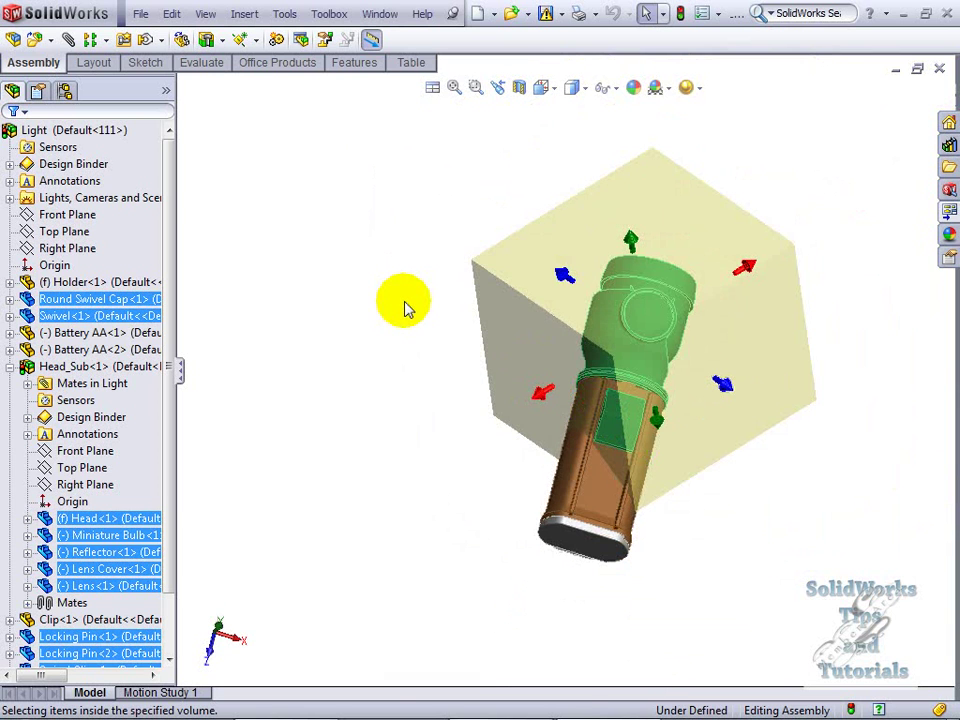
# Hide the boxed head components, leaving only the battery holder, batteries and clip.
pyautogui.rightClick(403, 304)
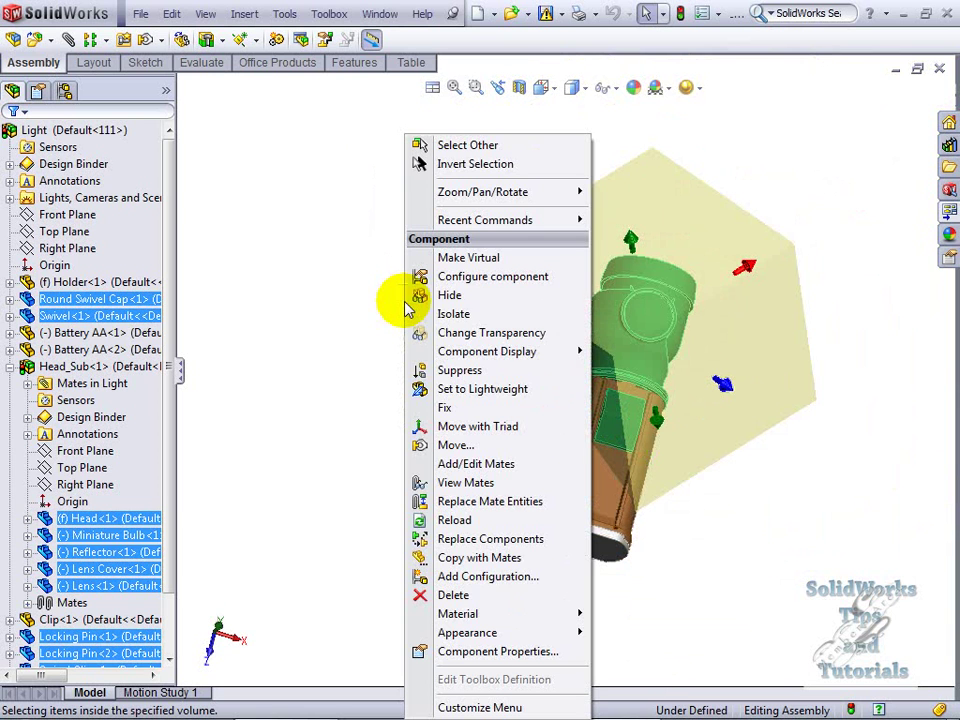
pyautogui.click(475, 302)
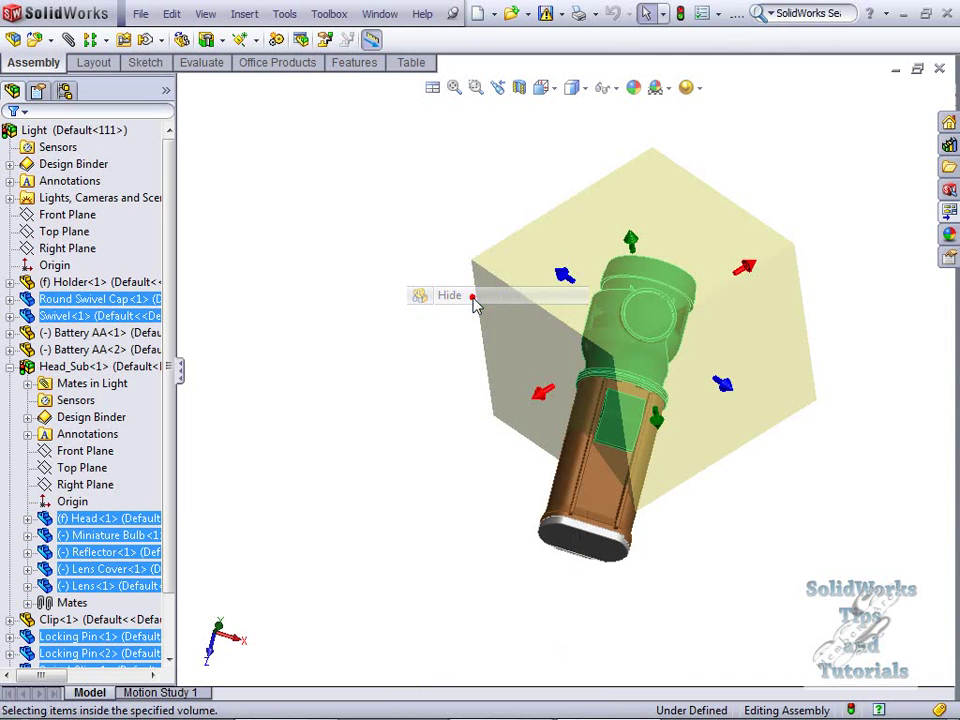
pyautogui.click(409, 366)
pyautogui.moveTo(604, 324); pyautogui.dragTo(490, 504, button='middle')
pyautogui.scroll(-5, 604, 498)
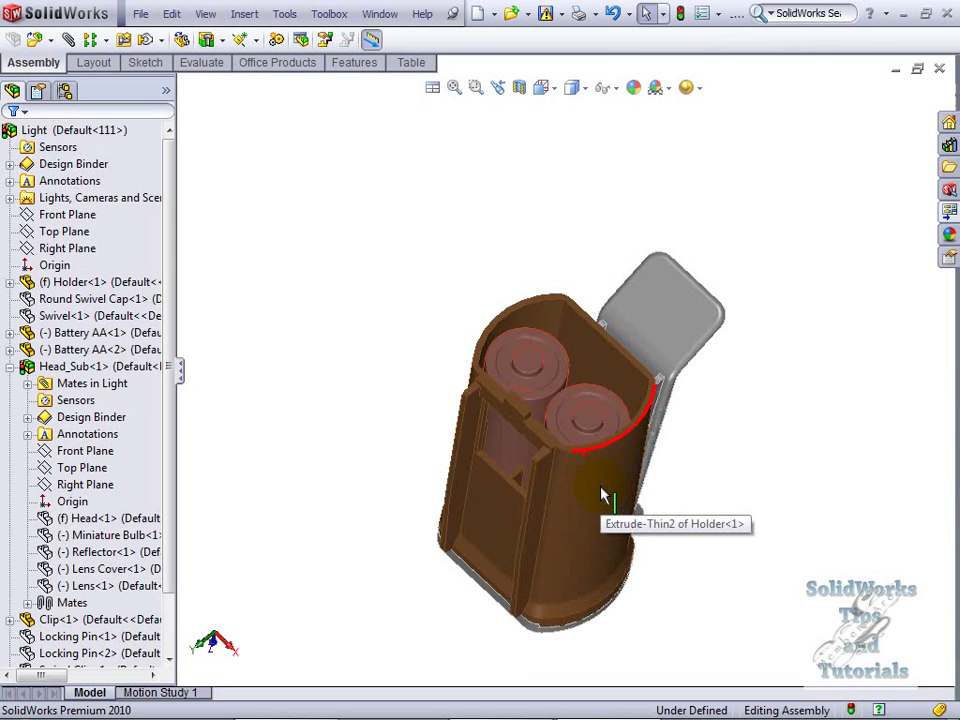
pyautogui.scroll(3, 604, 496)
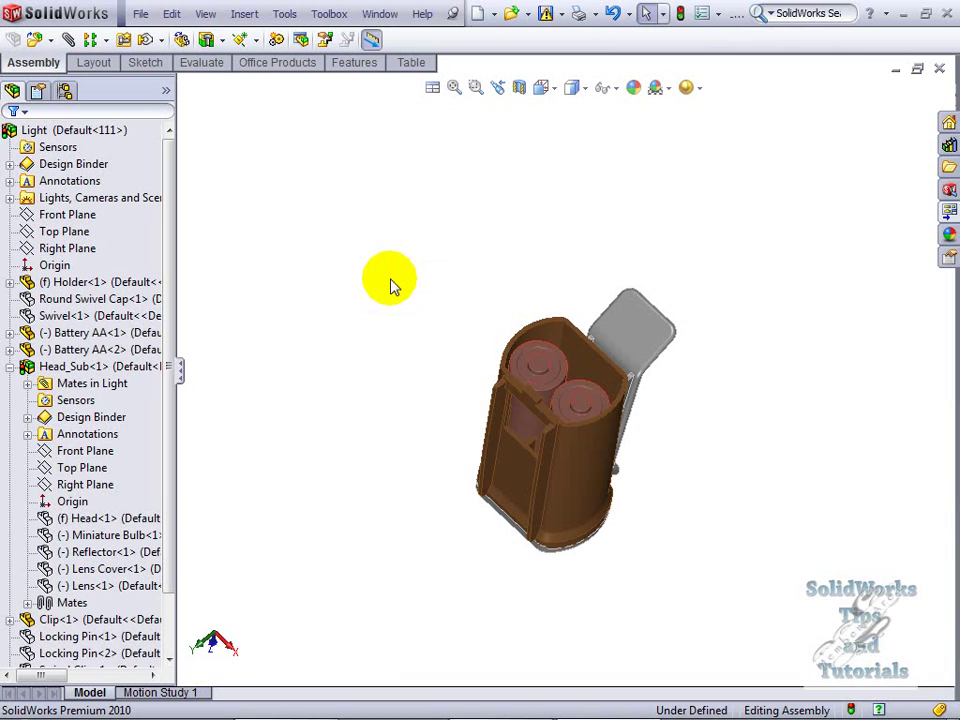
# Select all hidden components with Select Hidden and show them, restoring the full flashlight.
pyautogui.rightClick(380, 222)
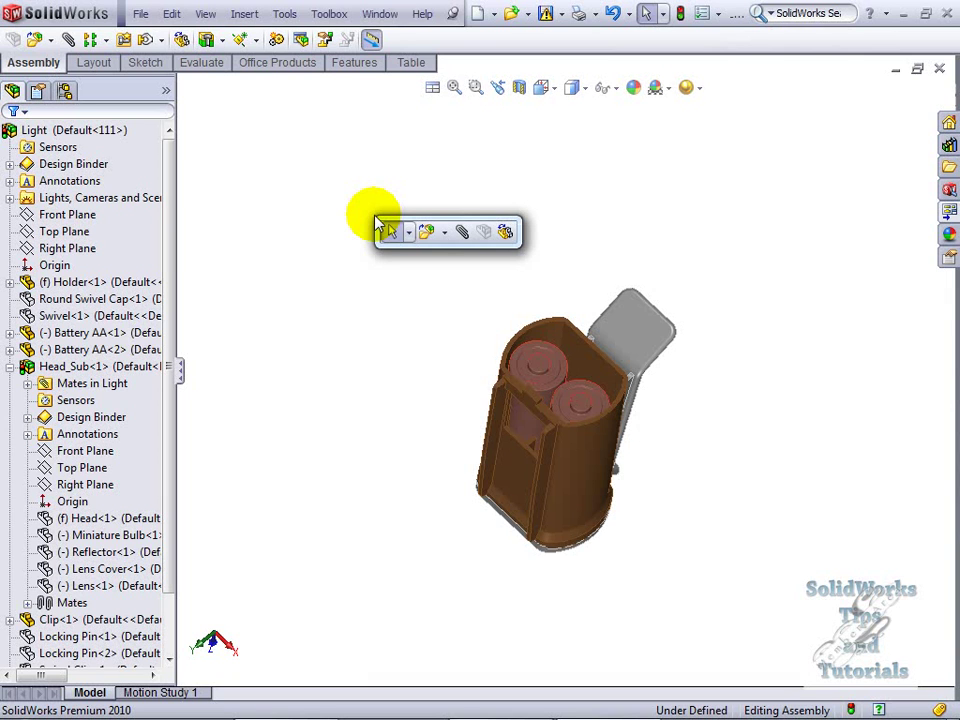
pyautogui.click(409, 233)
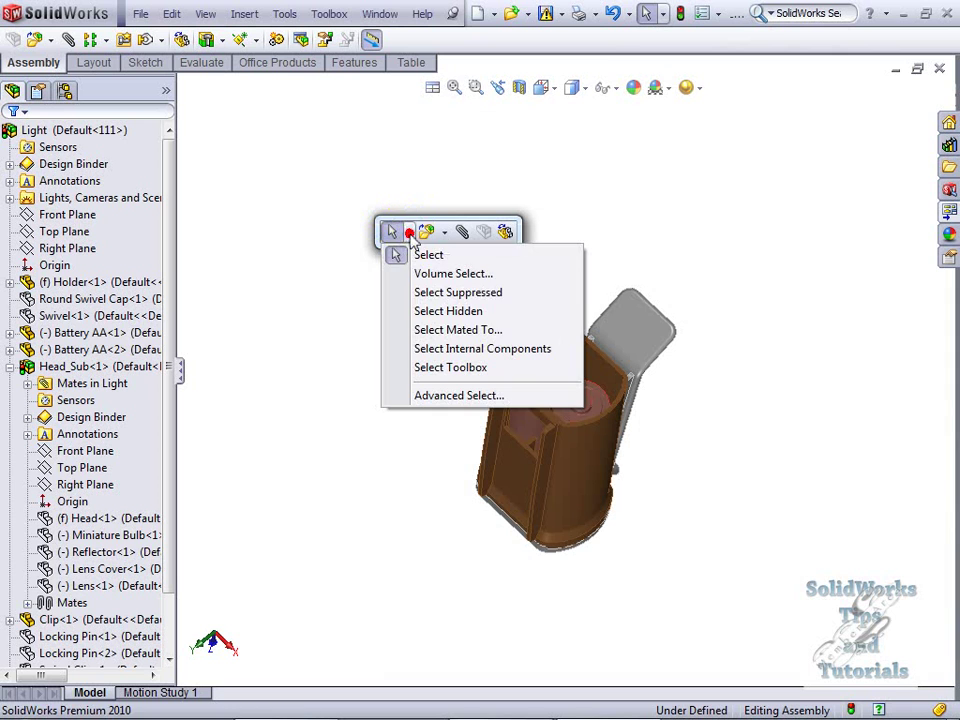
pyautogui.click(470, 322)
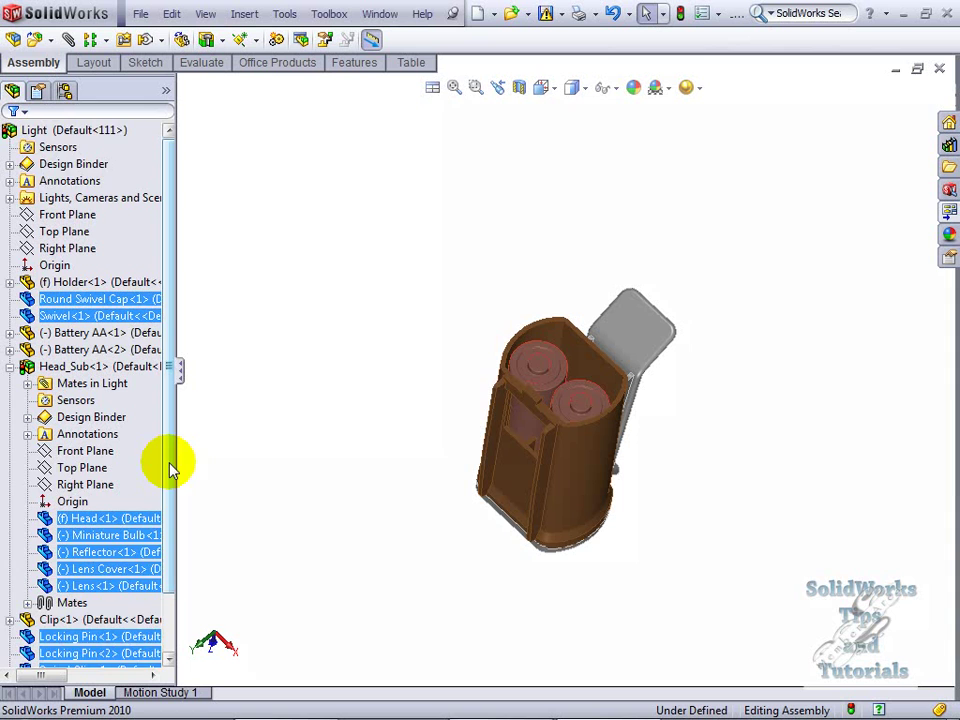
pyautogui.scroll(-1, 171, 500)
pyautogui.scroll(-1, 171, 540)
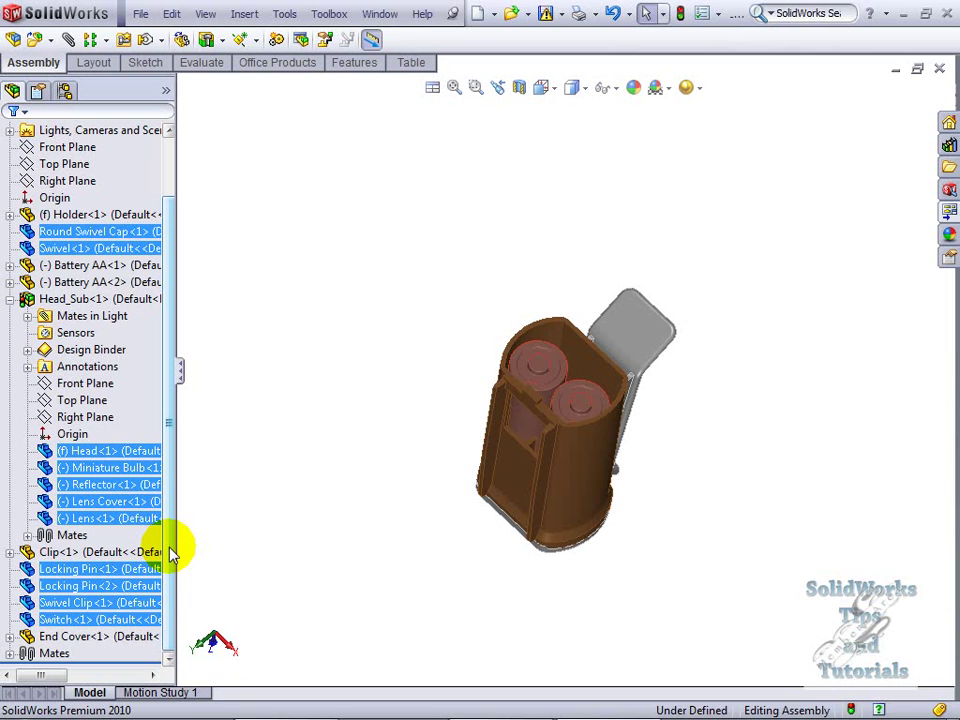
pyautogui.rightClick(314, 167)
pyautogui.click(362, 327)
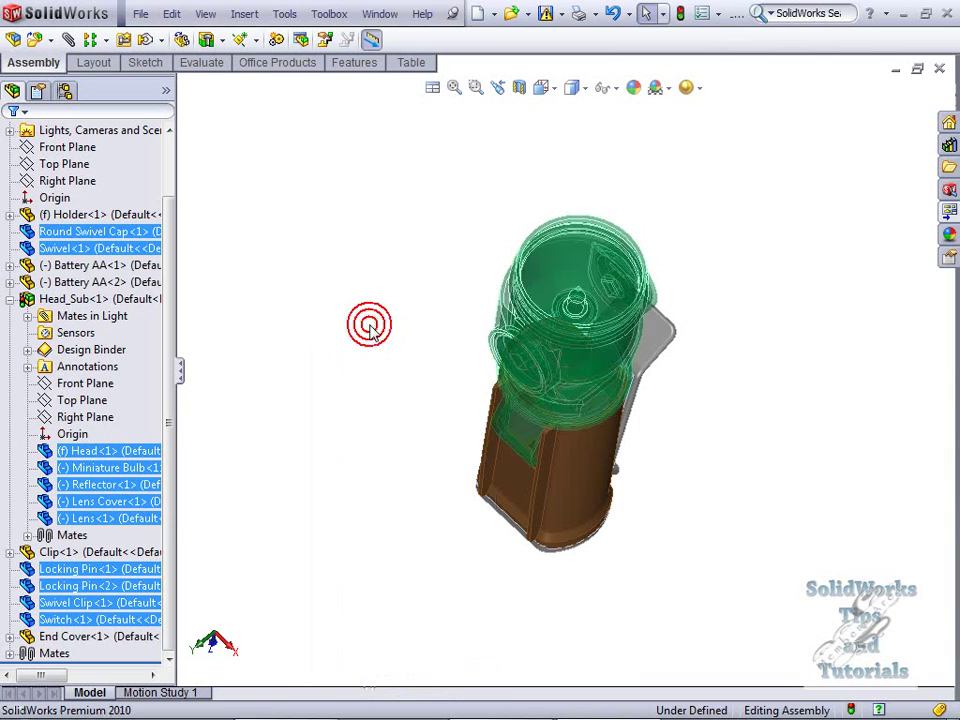
pyautogui.click(369, 330)
pyautogui.moveTo(358, 339); pyautogui.dragTo(336, 214, button='middle')
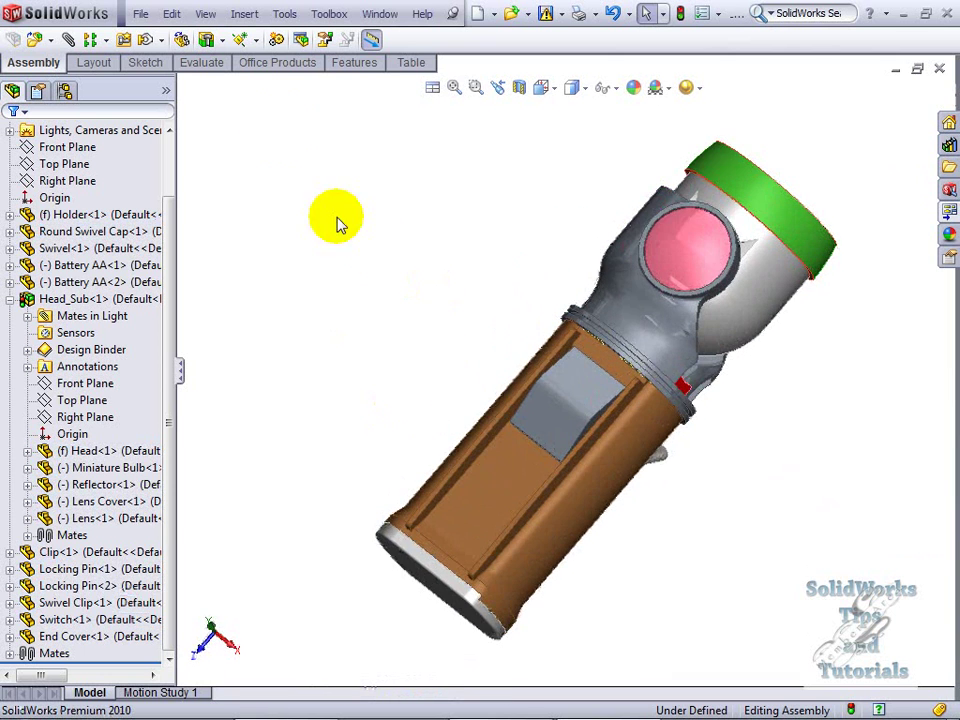
# Undo the Show so the head components are hidden again, leaving body and clip.
pyautogui.click(171, 14)
pyautogui.click(170, 39)
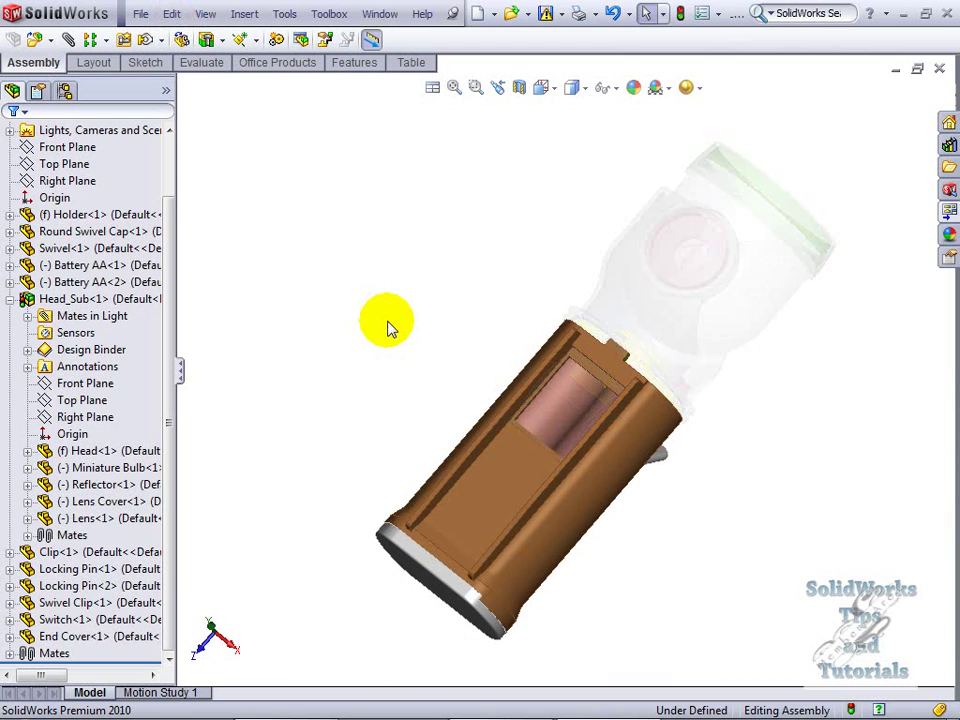
pyautogui.moveTo(421, 329); pyautogui.dragTo(360, 384, button='middle')
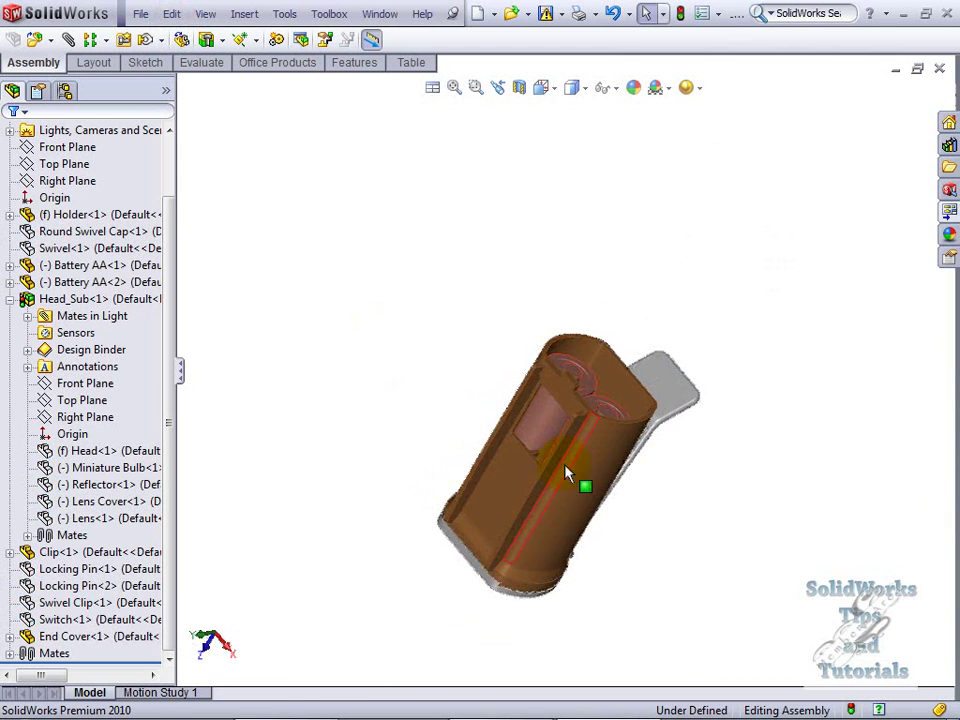
pyautogui.scroll(-2, 495, 392)
pyautogui.scroll(2, 413, 345)
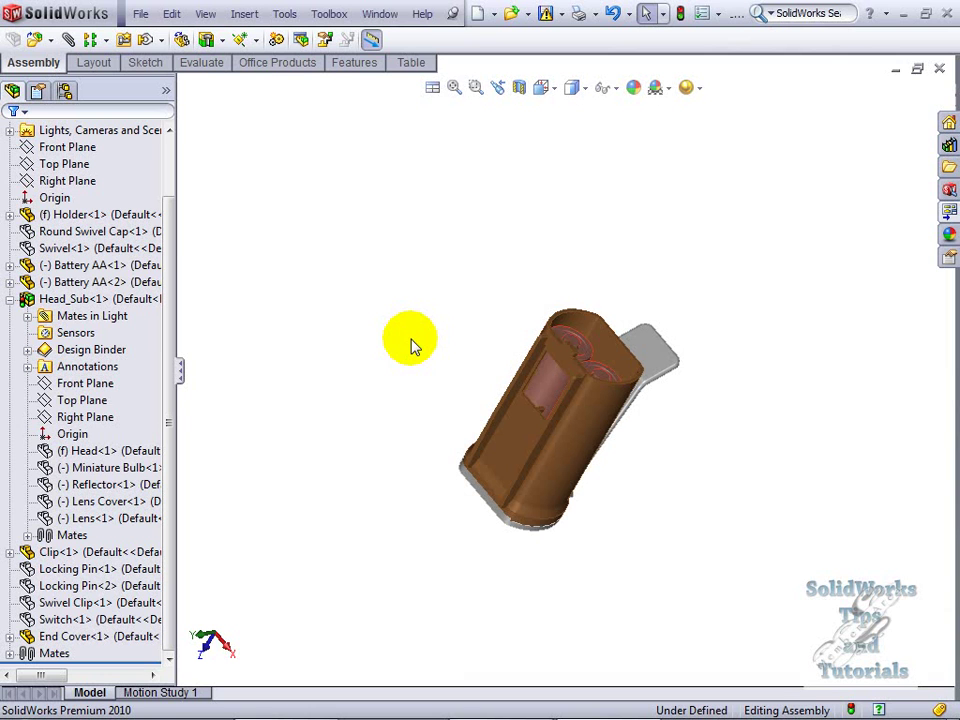
# Turn on large toolbar buttons with text labels in the CommandManager.
pyautogui.rightClick(436, 40)
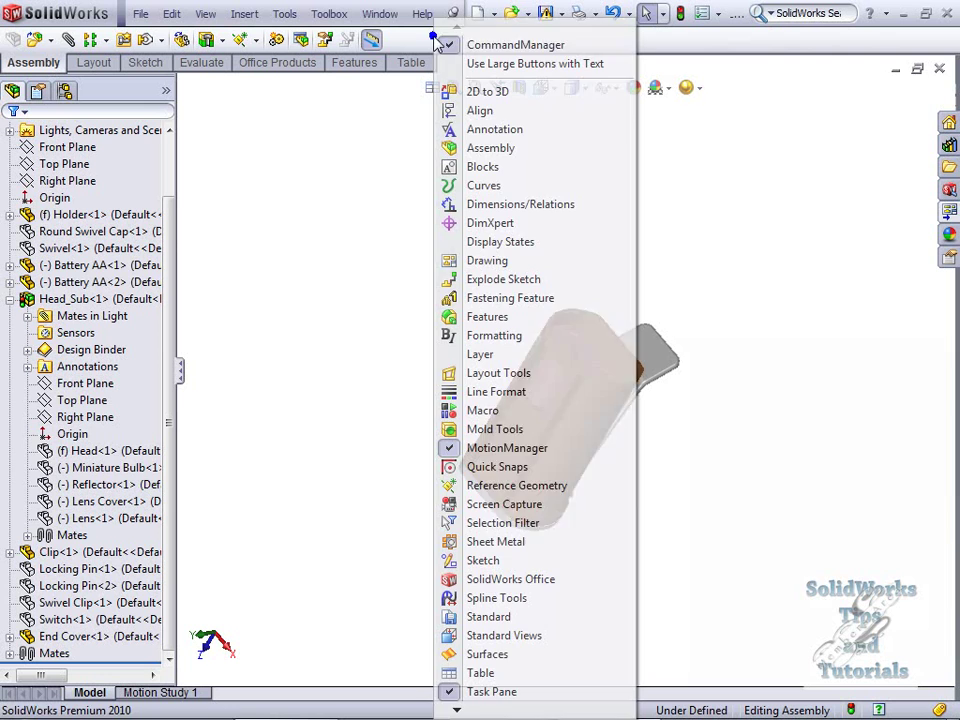
pyautogui.click(531, 64)
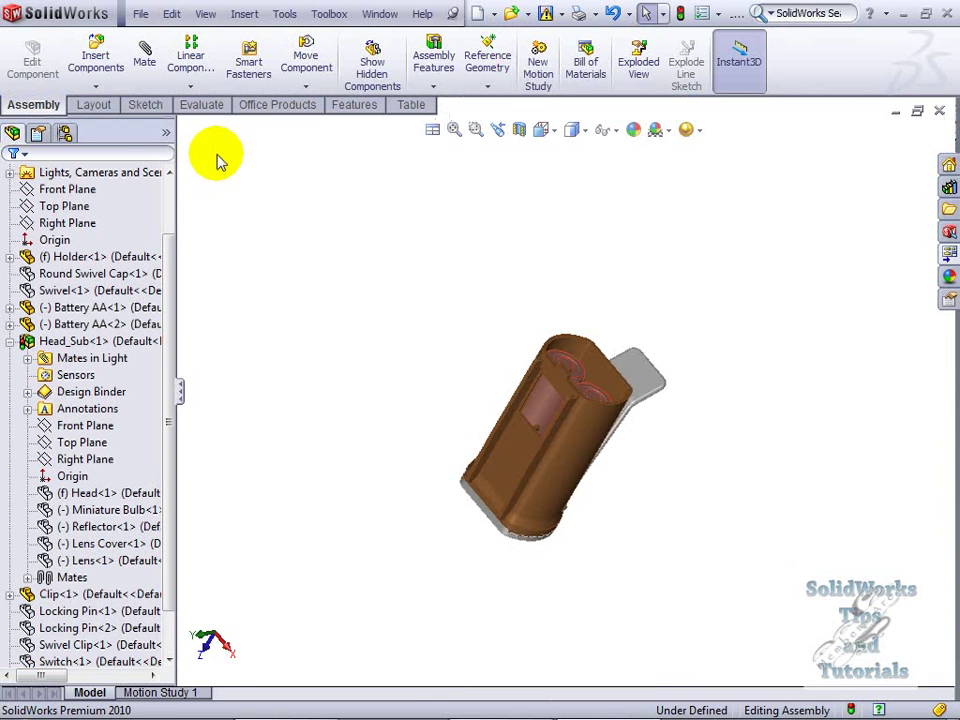
pyautogui.keyDown('ctrl'); pyautogui.moveTo(459, 326); pyautogui.dragTo(363, 275, button='middle'); pyautogui.keyUp('ctrl')
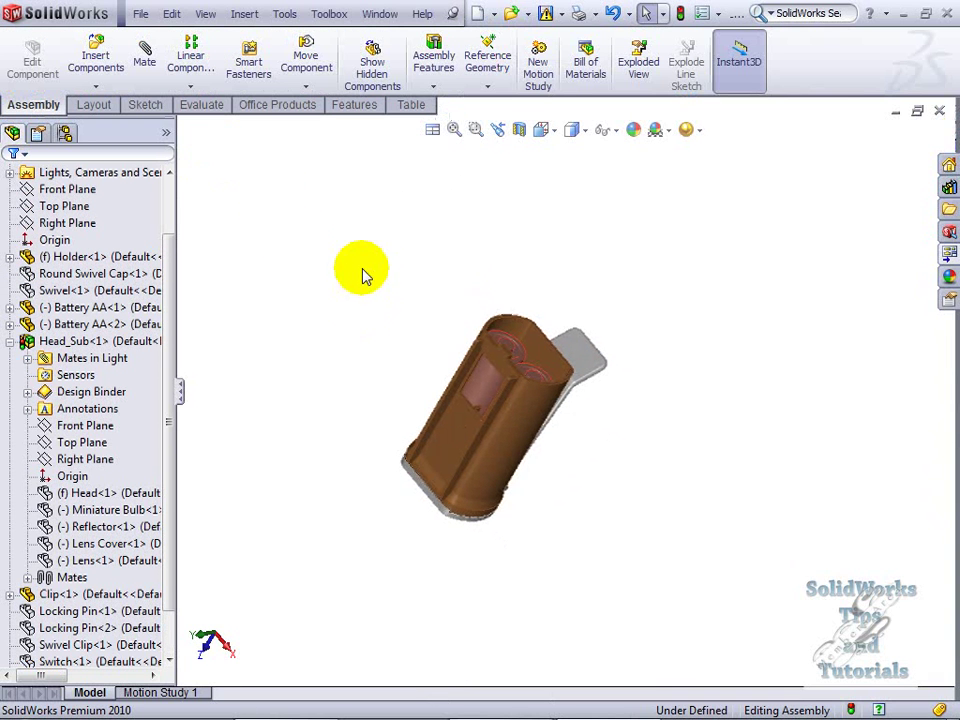
# Restore the Switch and Lens Cover using Show Hidden Components.
pyautogui.click(377, 82)
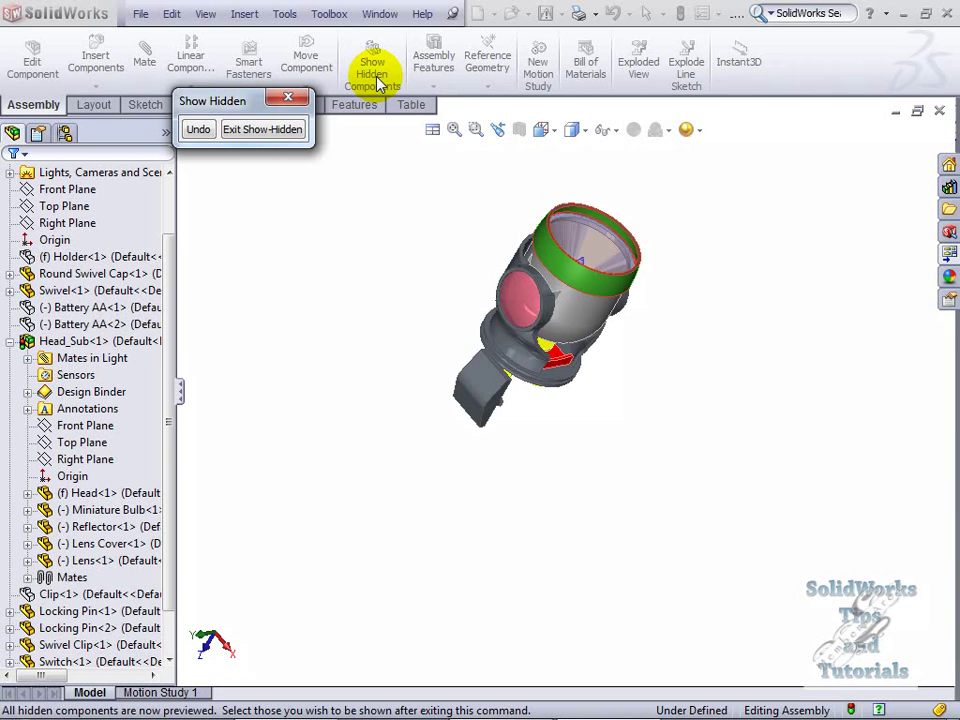
pyautogui.scroll(-6, 510, 420)
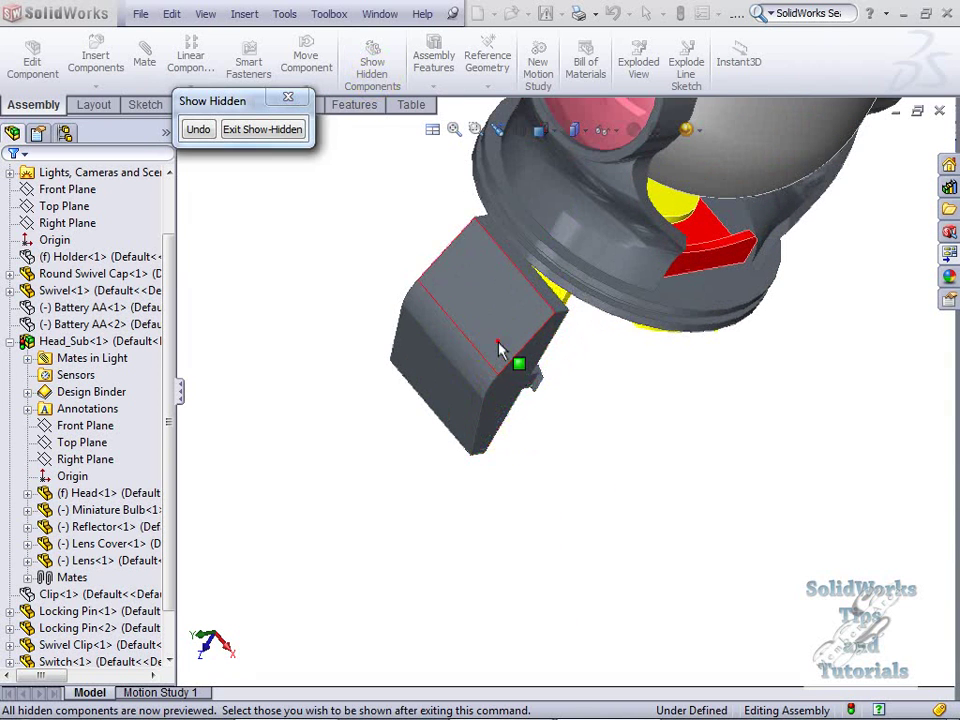
pyautogui.click(497, 341)
pyautogui.scroll(5, 565, 395)
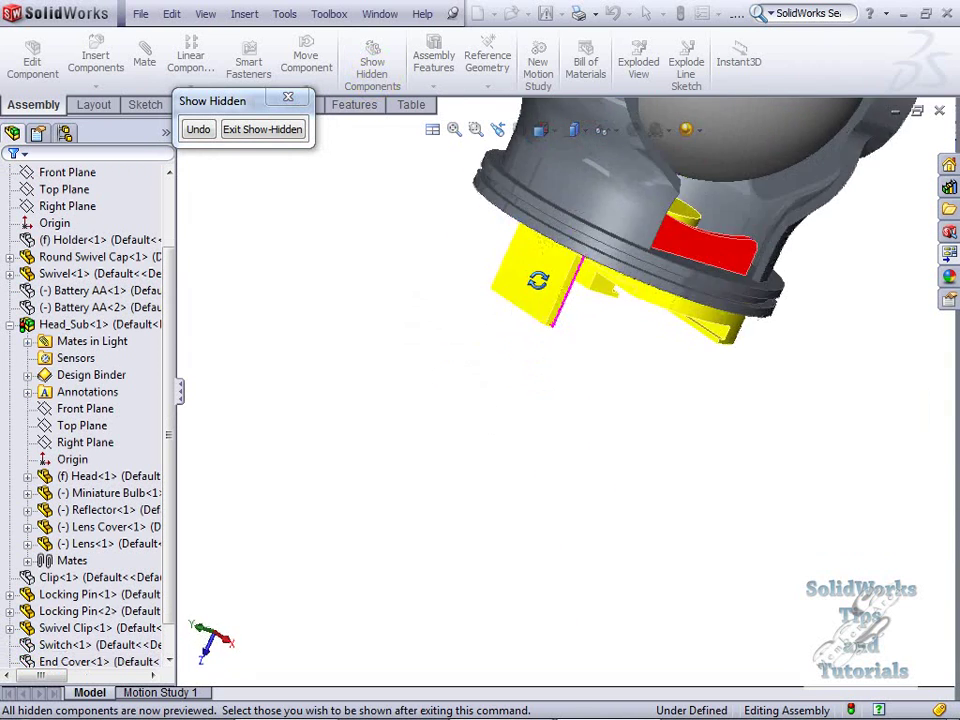
pyautogui.scroll(-2, 600, 265)
pyautogui.click(766, 180)
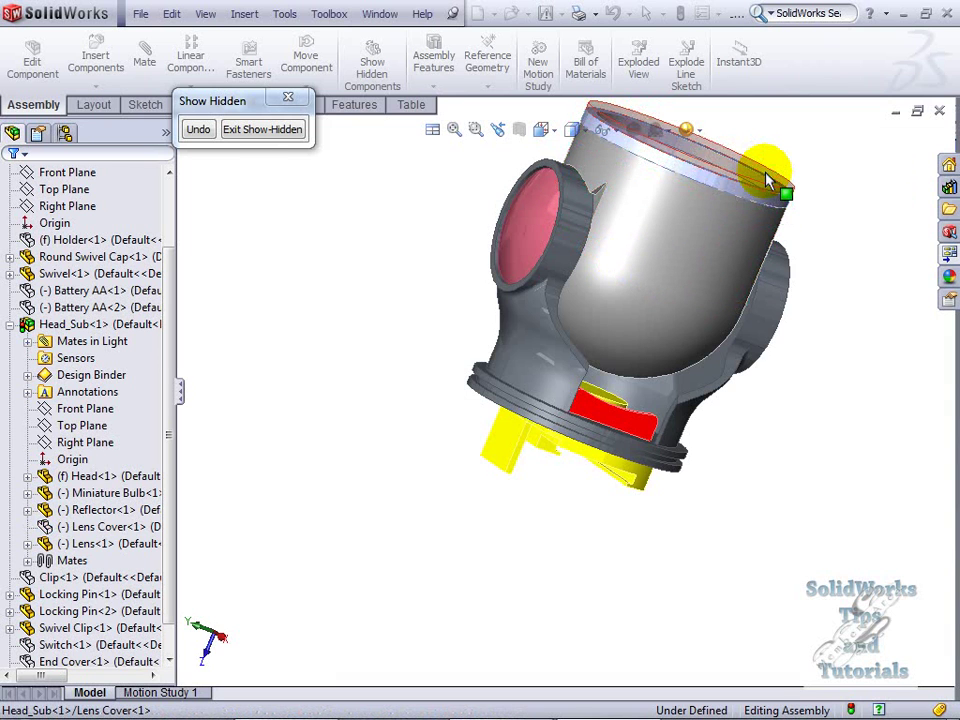
pyautogui.scroll(3, 754, 203)
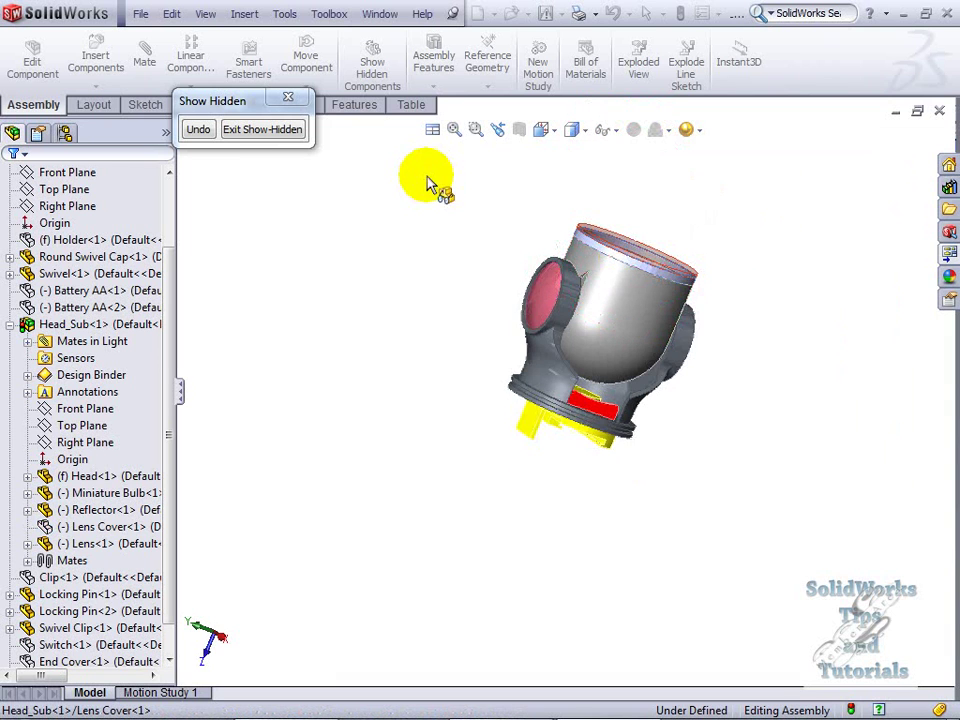
pyautogui.click(259, 131)
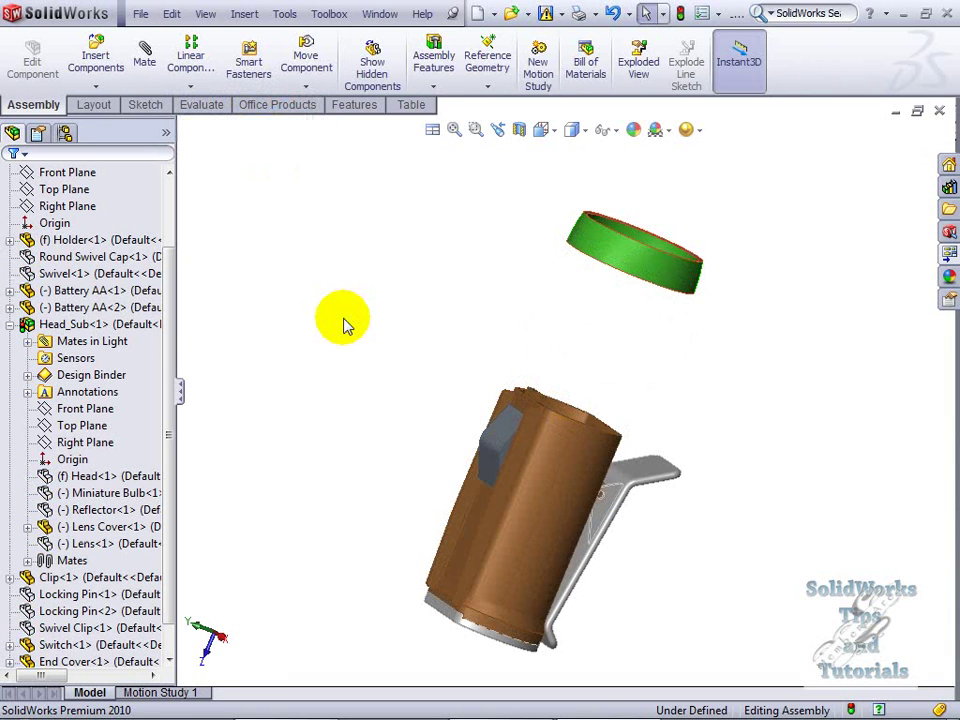
# Select all hidden components and show them again.
pyautogui.moveTo(344, 324); pyautogui.dragTo(283, 259, button='middle')
pyautogui.rightClick(279, 256)
pyautogui.click(245, 258)
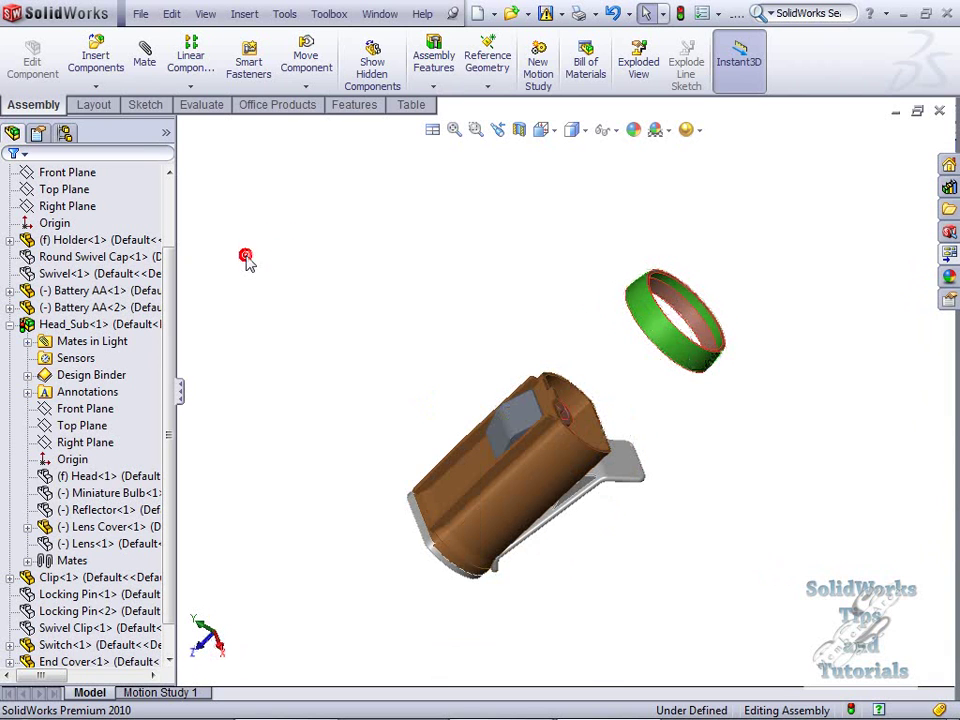
pyautogui.press('s')
pyautogui.click(329, 285)
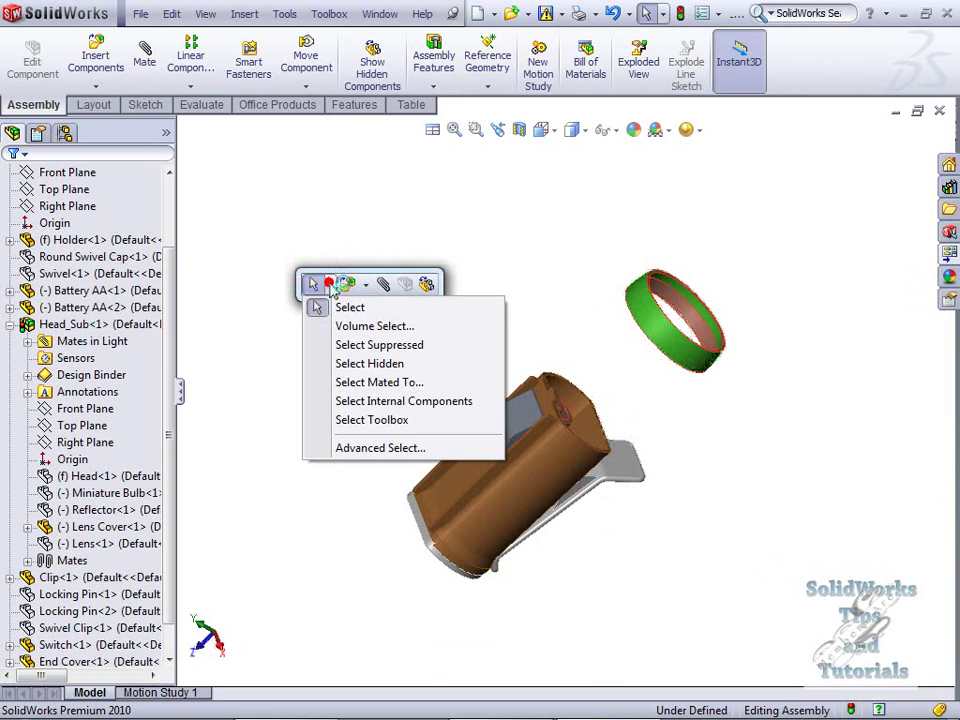
pyautogui.click(369, 363)
pyautogui.rightClick(354, 350)
pyautogui.click(356, 352)
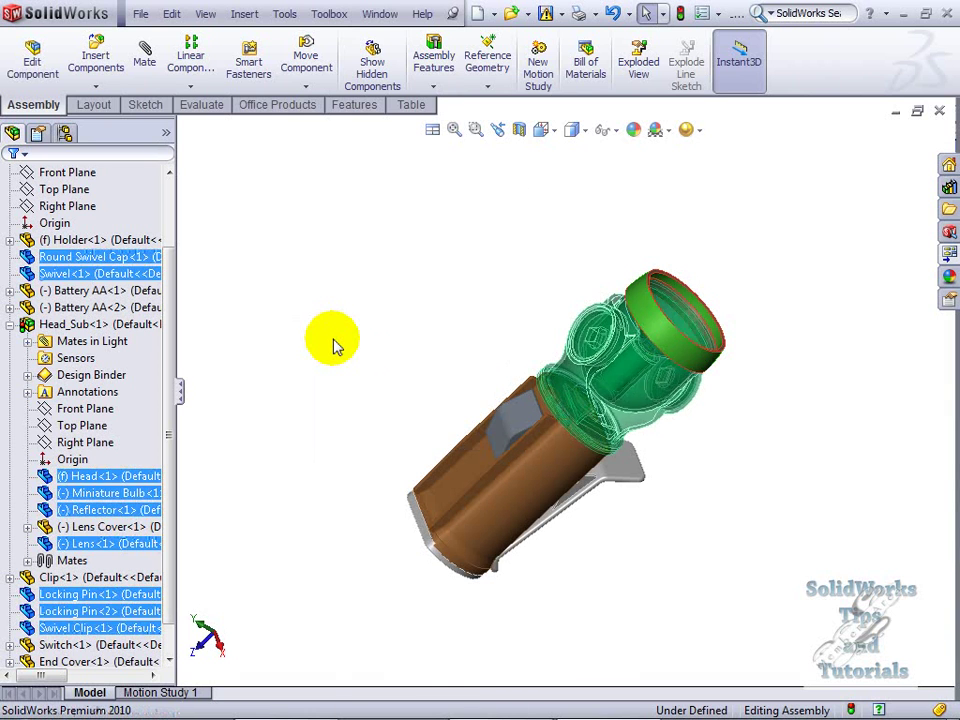
pyautogui.click(335, 345)
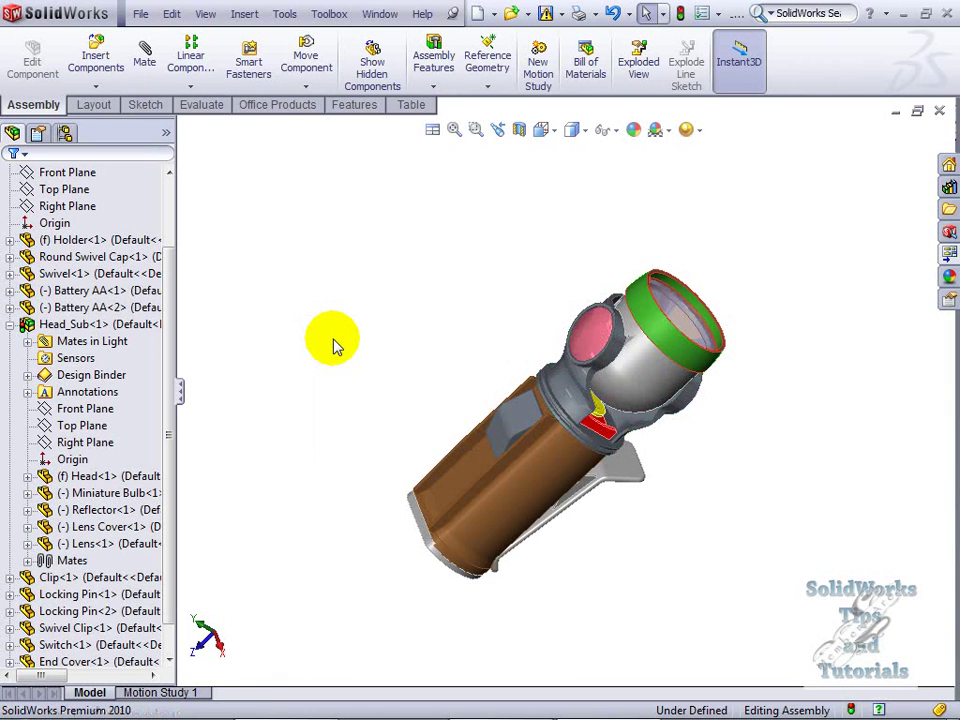
# Draw a Volume Select box around the flashlight head.
pyautogui.rightClick(422, 284)
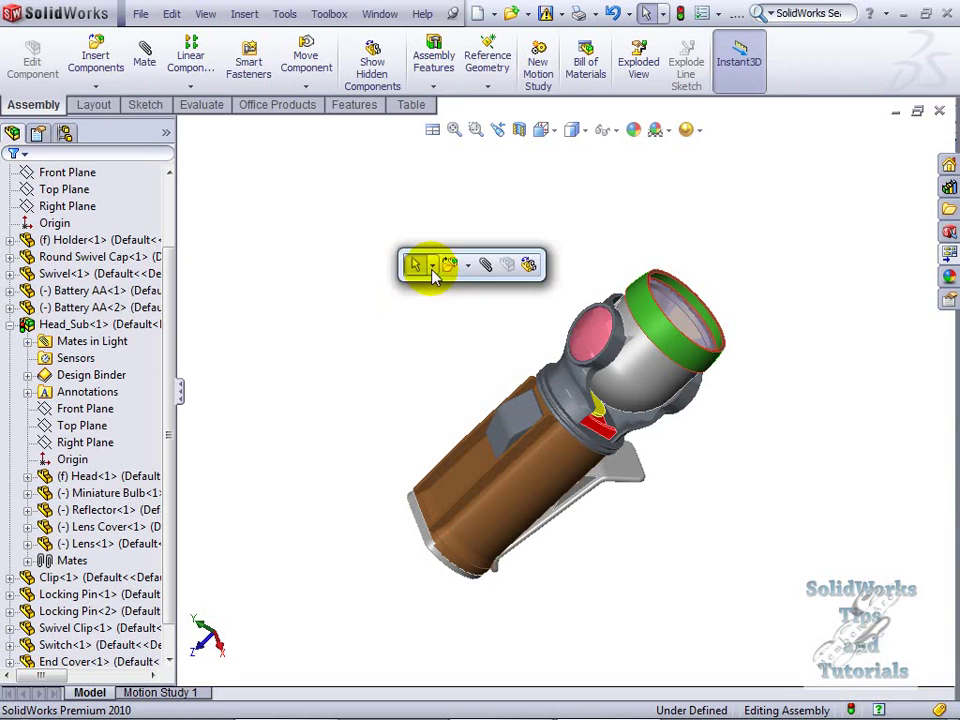
pyautogui.click(431, 268)
pyautogui.click(446, 306)
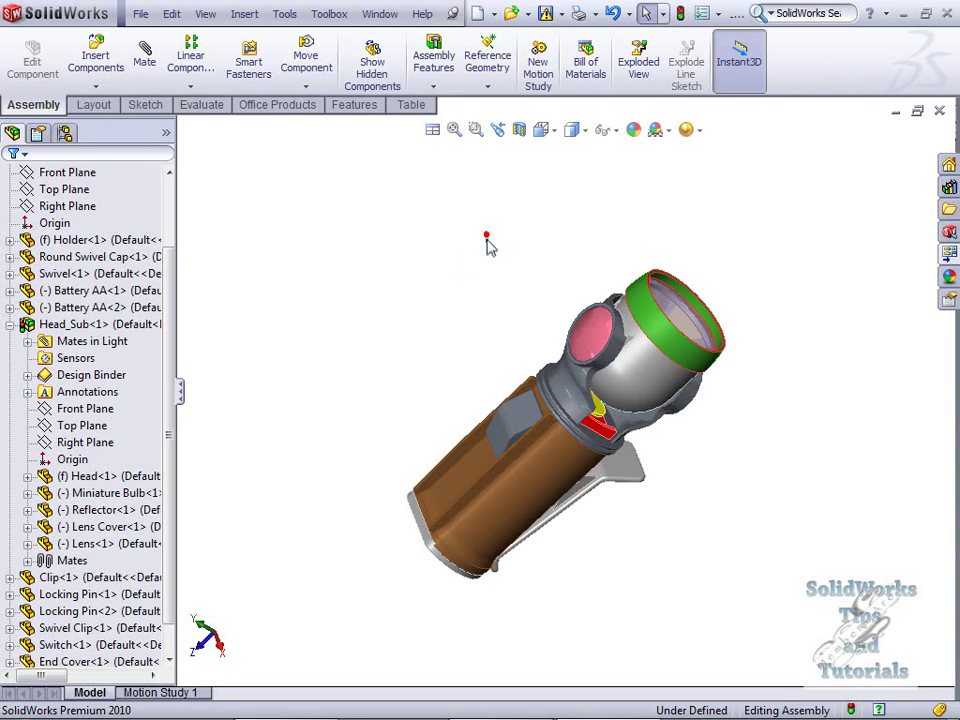
pyautogui.moveTo(487, 232); pyautogui.dragTo(757, 500)
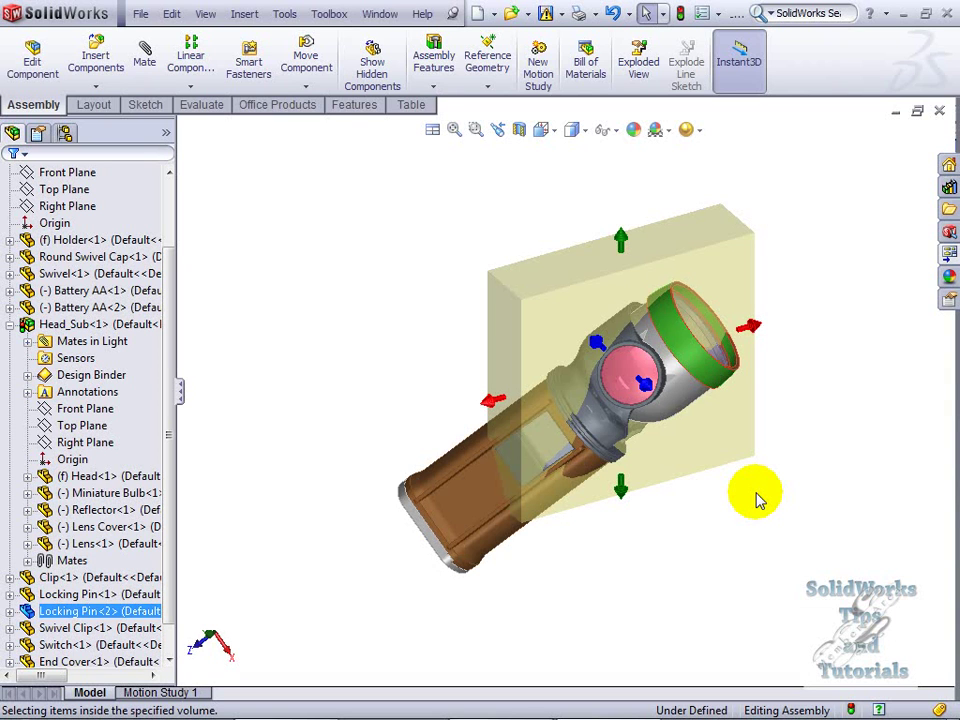
# Redraw a volume box over the flashlight and enlarge it to also capture Locking Pin<1>.
pyautogui.click(417, 322)
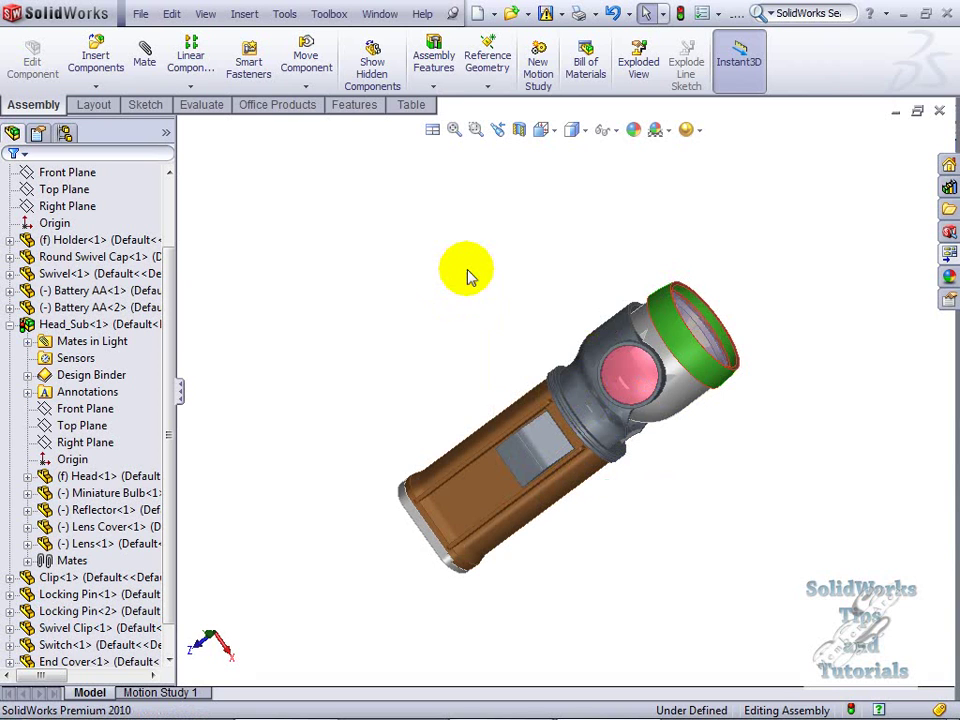
pyautogui.press('s')
pyautogui.click(502, 287)
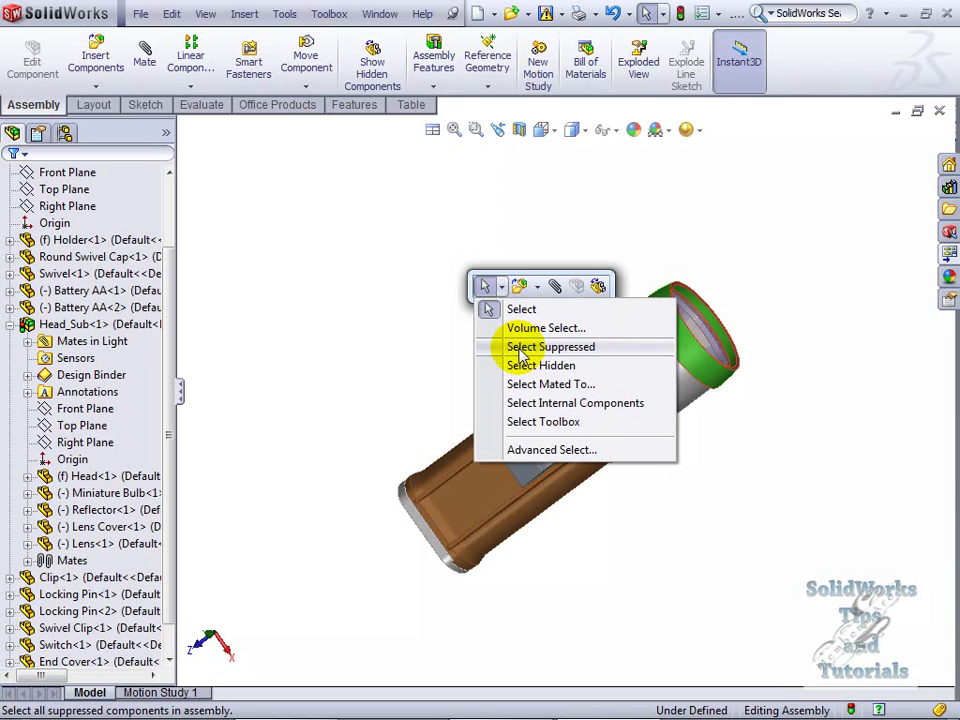
pyautogui.click(520, 345)
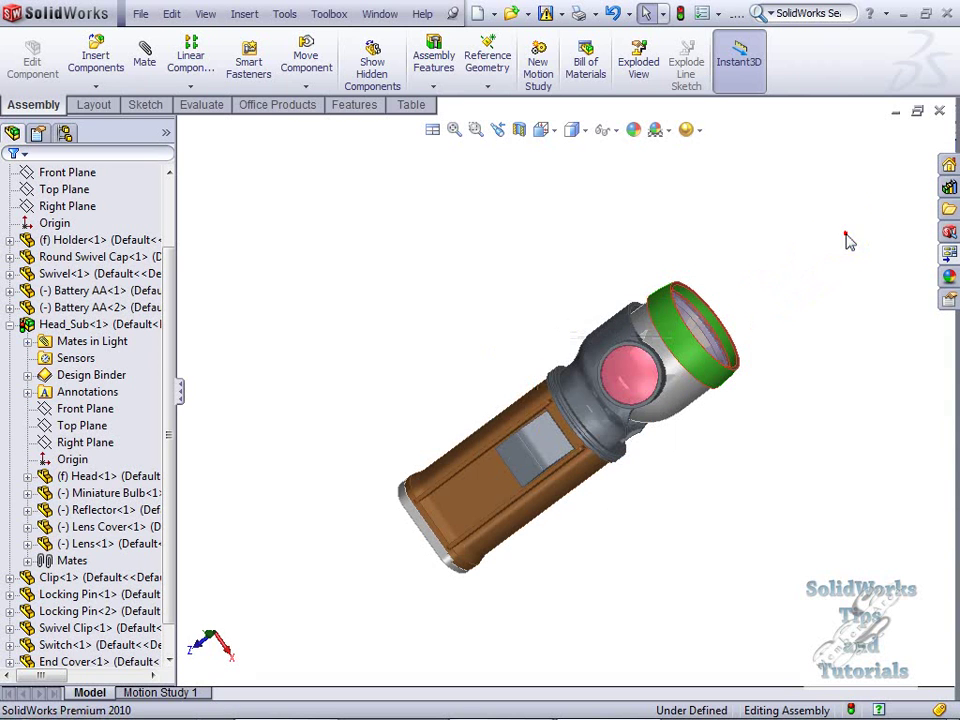
pyautogui.moveTo(846, 234); pyautogui.dragTo(470, 500)
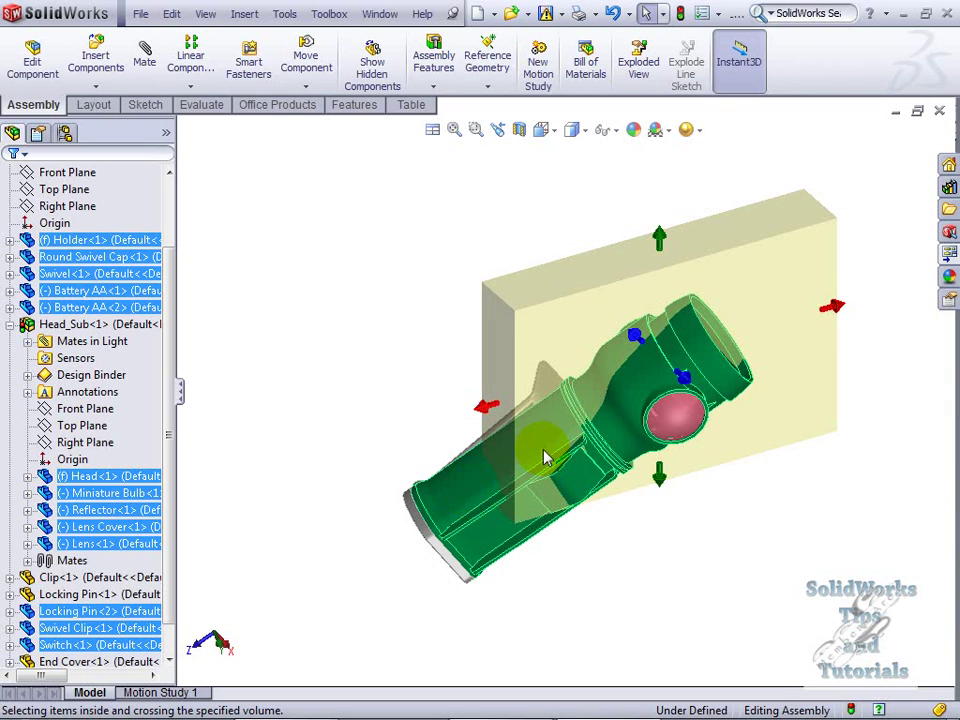
pyautogui.moveTo(546, 454); pyautogui.dragTo(727, 397, button='middle')
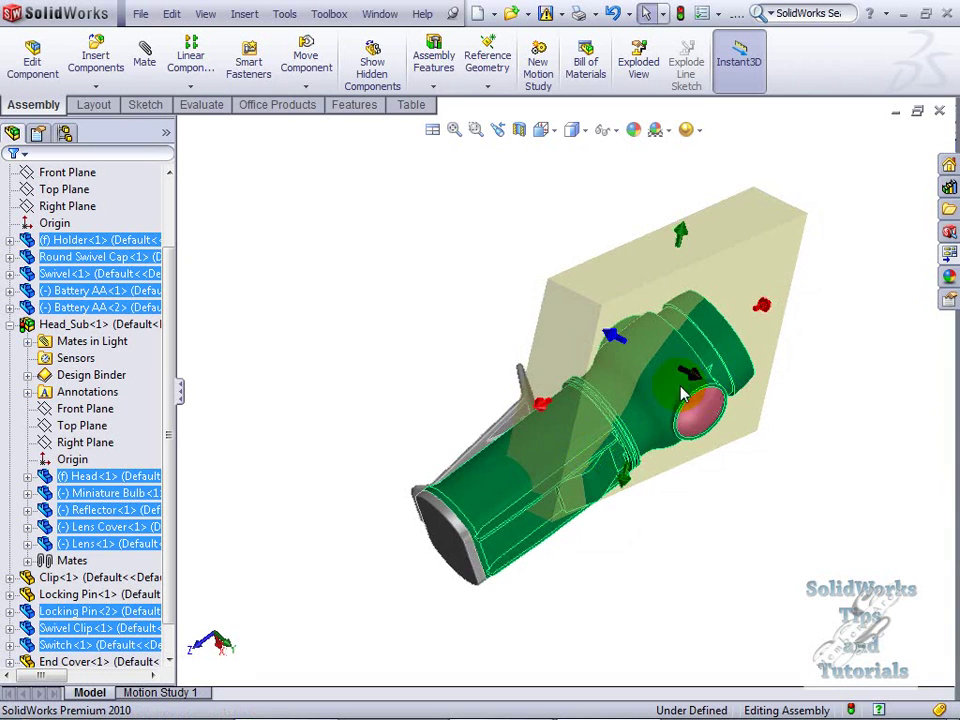
pyautogui.moveTo(694, 374); pyautogui.dragTo(700, 418)
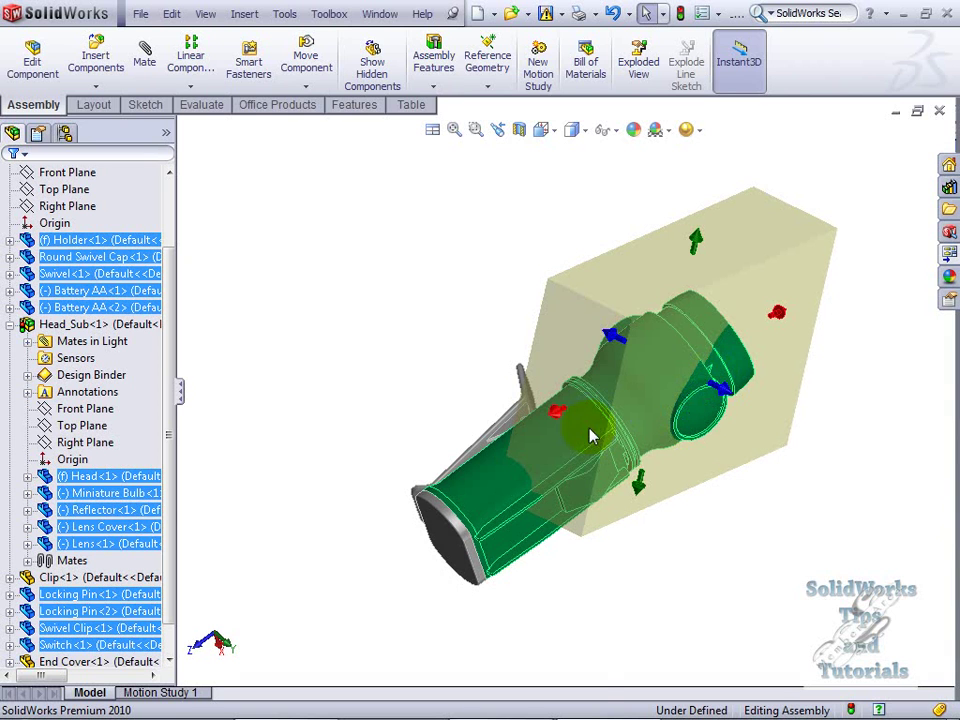
# Hide the components inside the selection volume, leaving only the clip.
pyautogui.rightClick(422, 318)
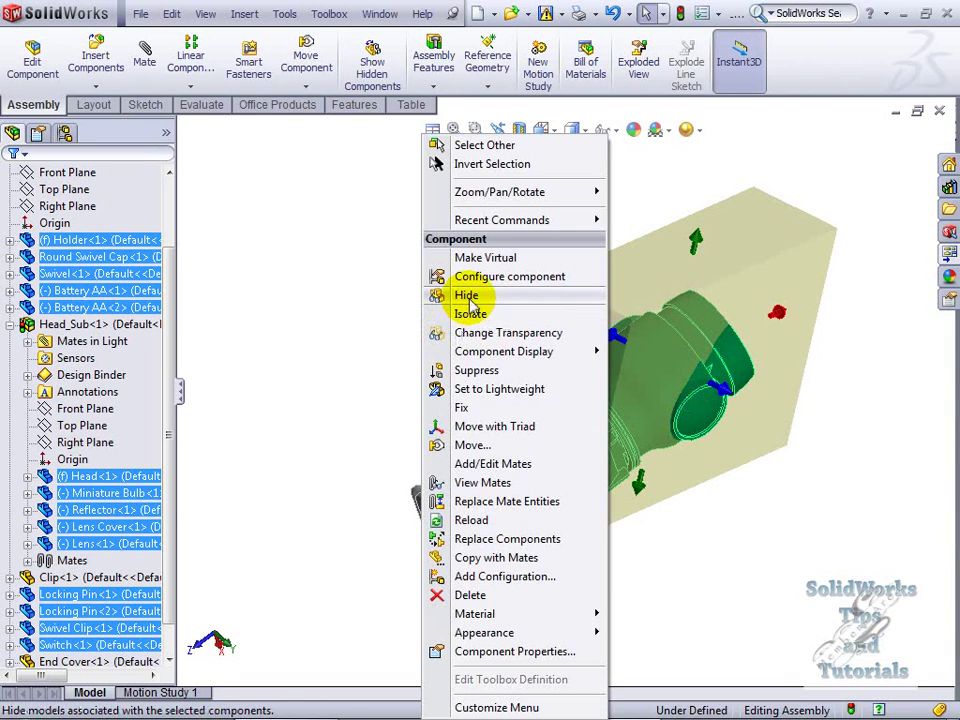
pyautogui.click(468, 301)
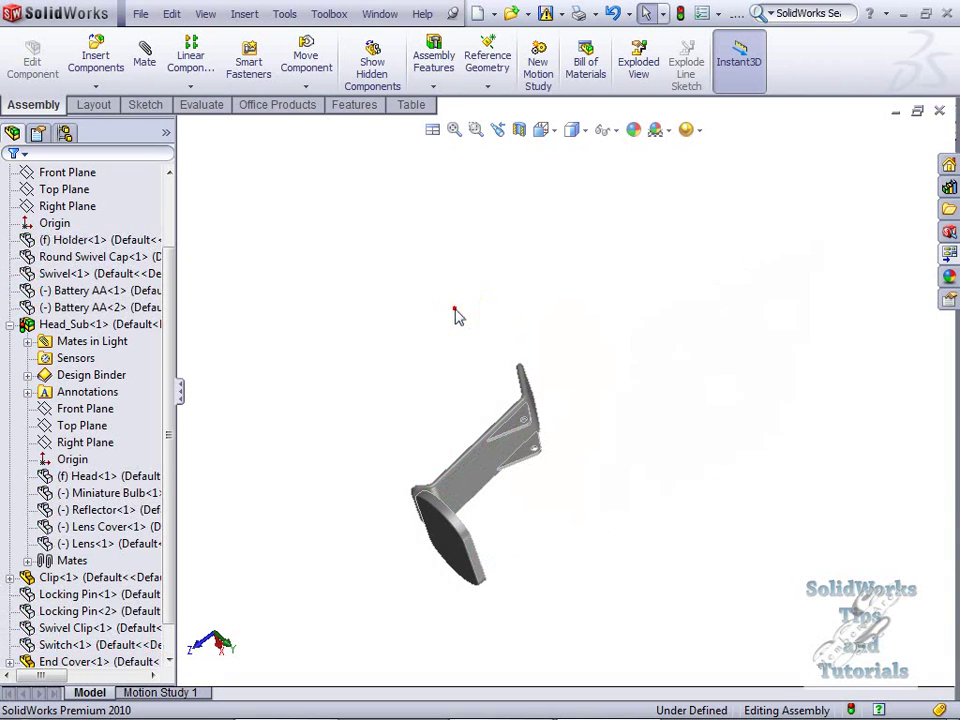
pyautogui.moveTo(499, 352)
pyautogui.mouseDown(button='middle')
pyautogui.moveTo(326, 420)
pyautogui.moveTo(421, 353)
pyautogui.moveTo(444, 375)
pyautogui.moveTo(467, 375)
pyautogui.mouseUp(button='middle')
# Select all hidden components and show them, restoring the complete flashlight.
pyautogui.click(361, 332)
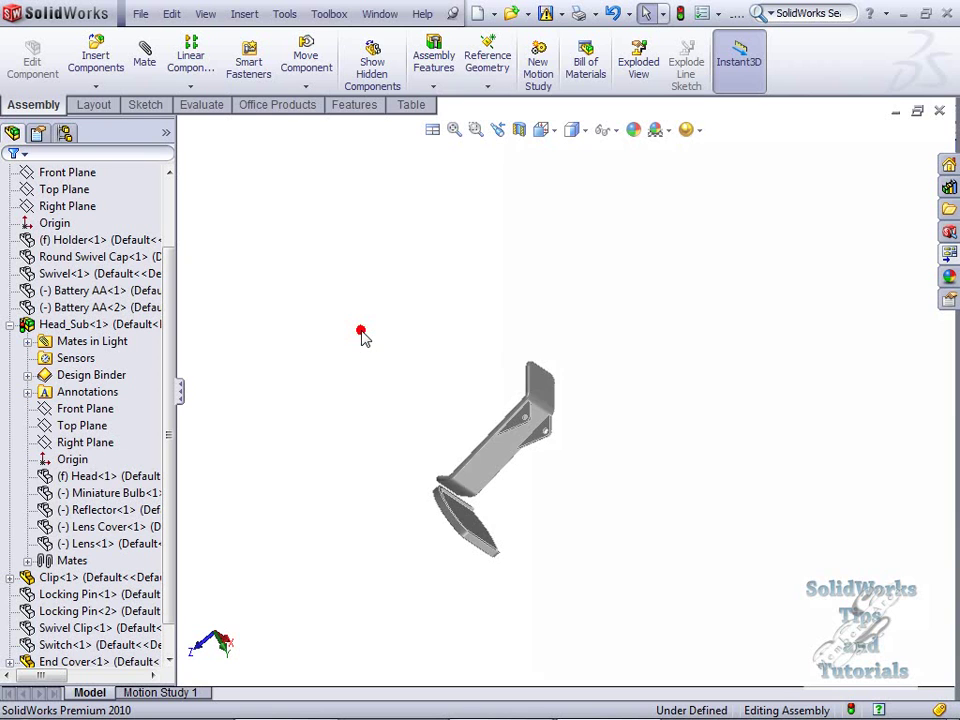
pyautogui.press('s')
pyautogui.click(388, 304)
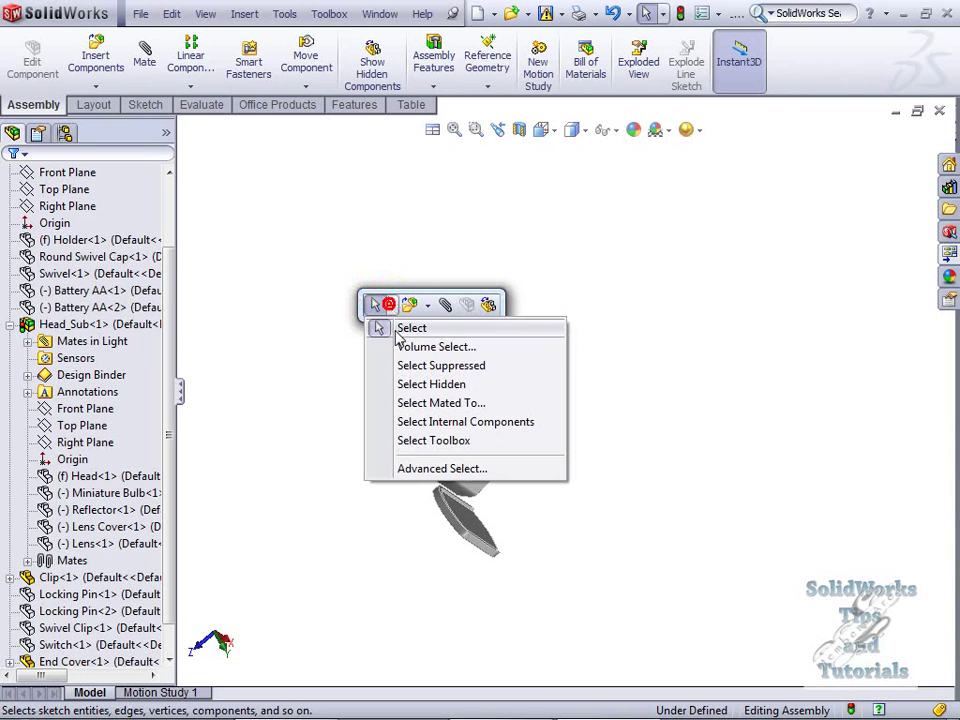
pyautogui.click(420, 388)
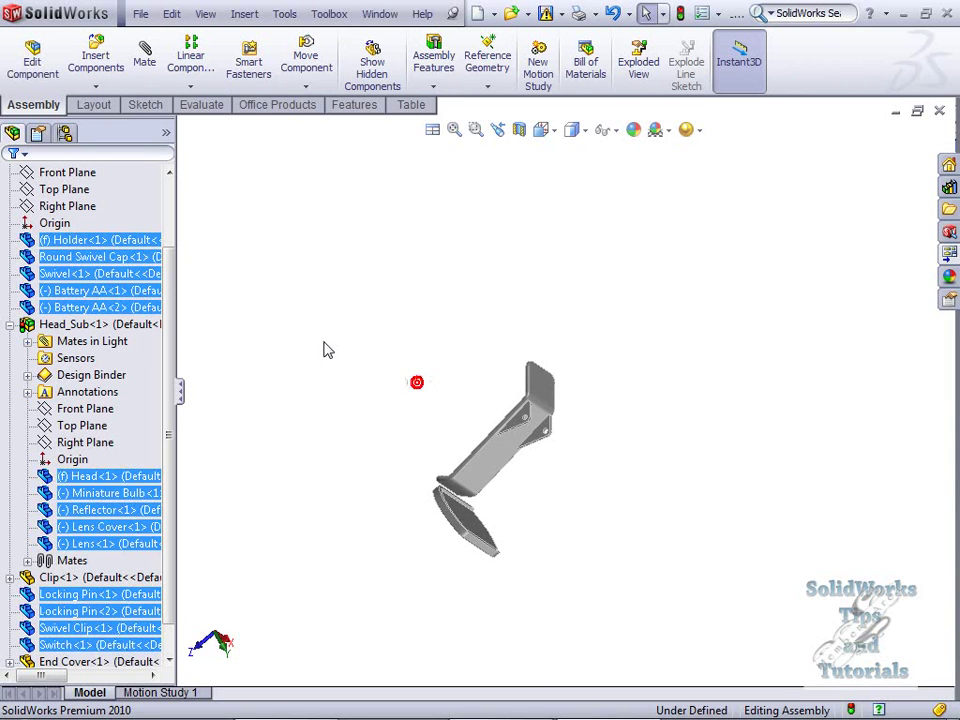
pyautogui.rightClick(334, 306)
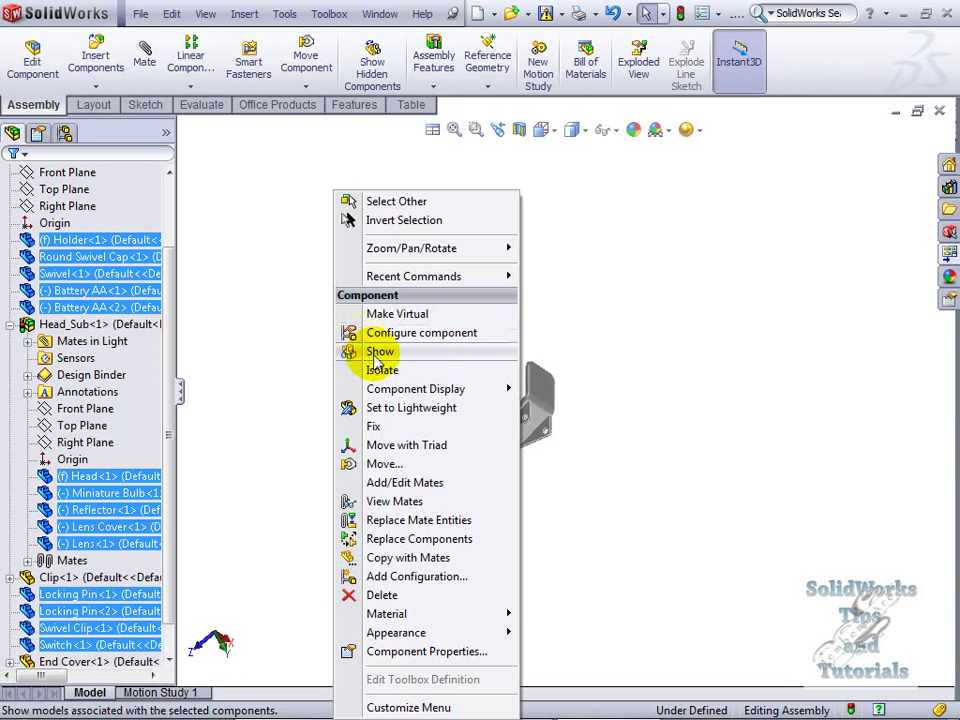
pyautogui.click(377, 354)
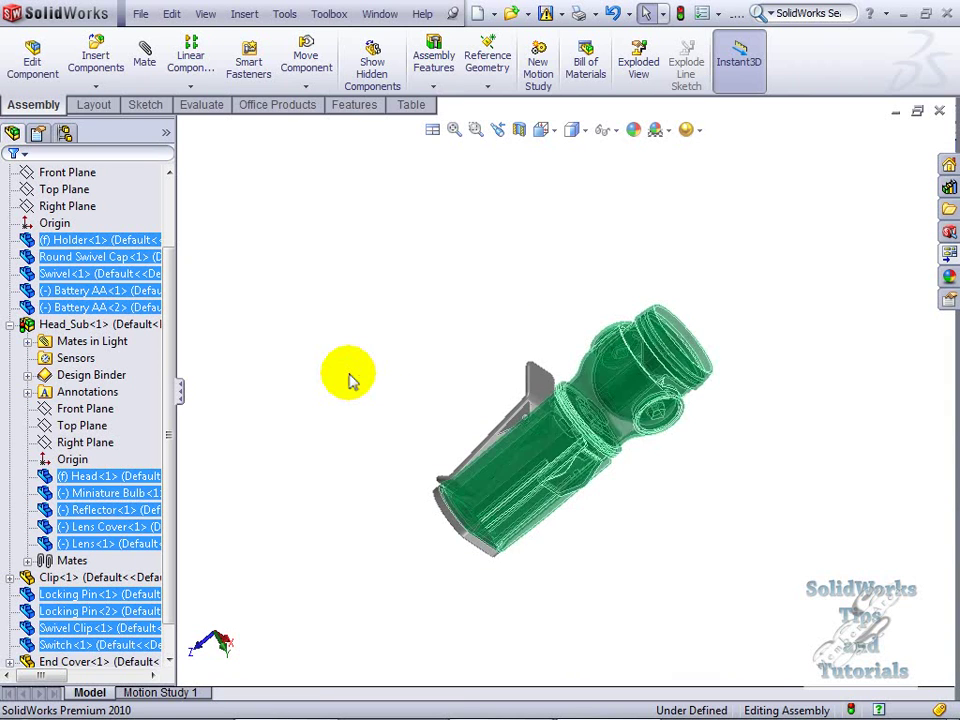
pyautogui.click(350, 379)
pyautogui.moveTo(350, 379); pyautogui.dragTo(507, 330, button='middle')
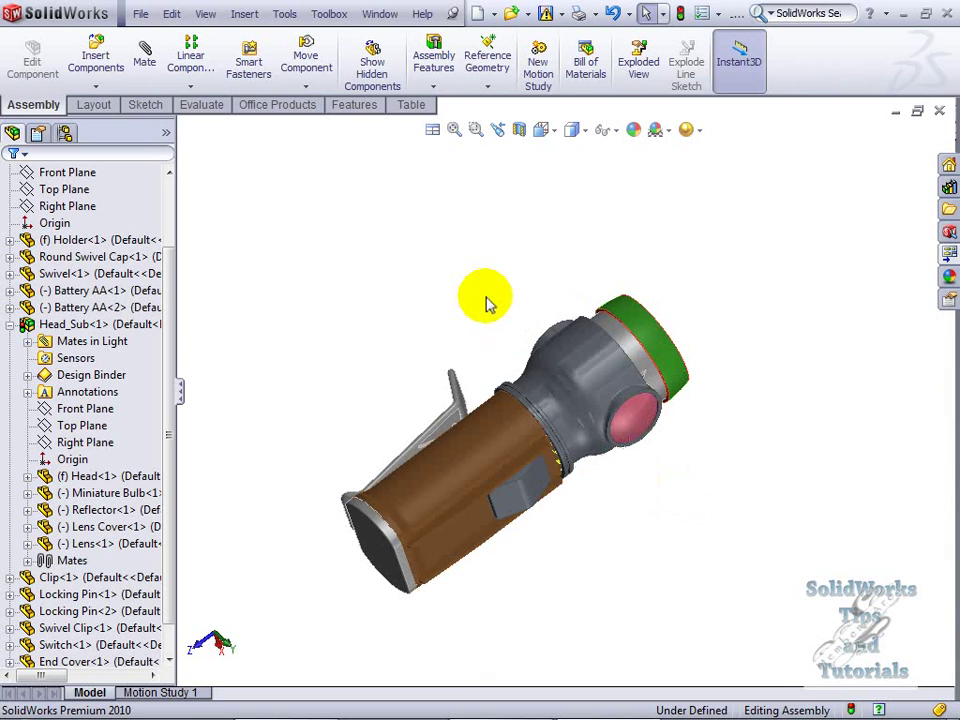
# Draw a trial Volume Select box around the head, then discard it.
pyautogui.rightClick(489, 302)
pyautogui.click(506, 313)
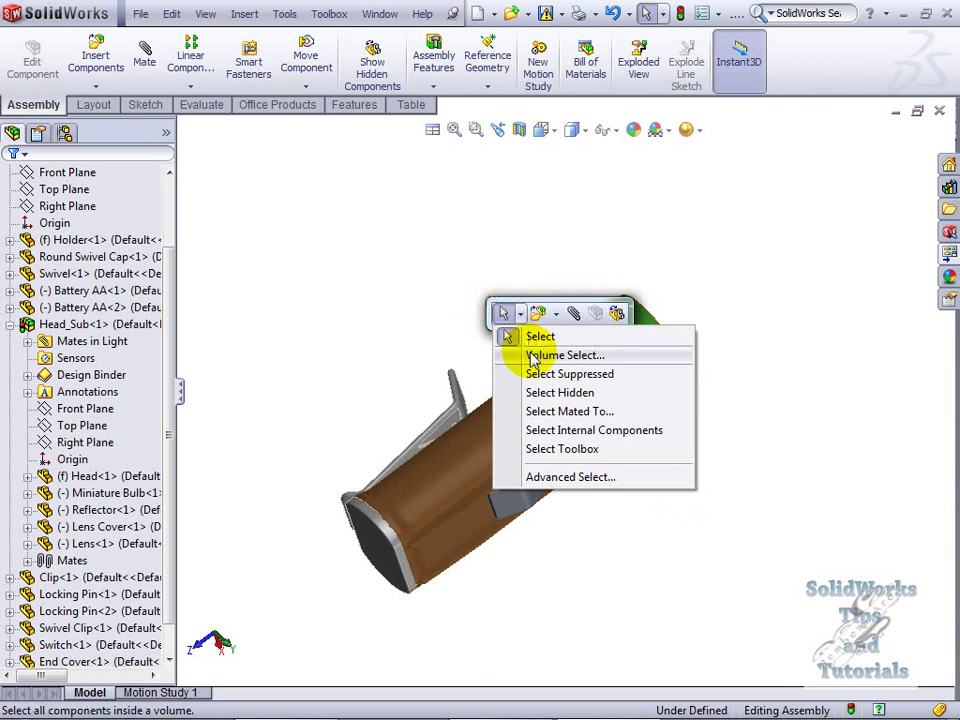
pyautogui.click(533, 356)
pyautogui.moveTo(497, 287); pyautogui.dragTo(746, 506)
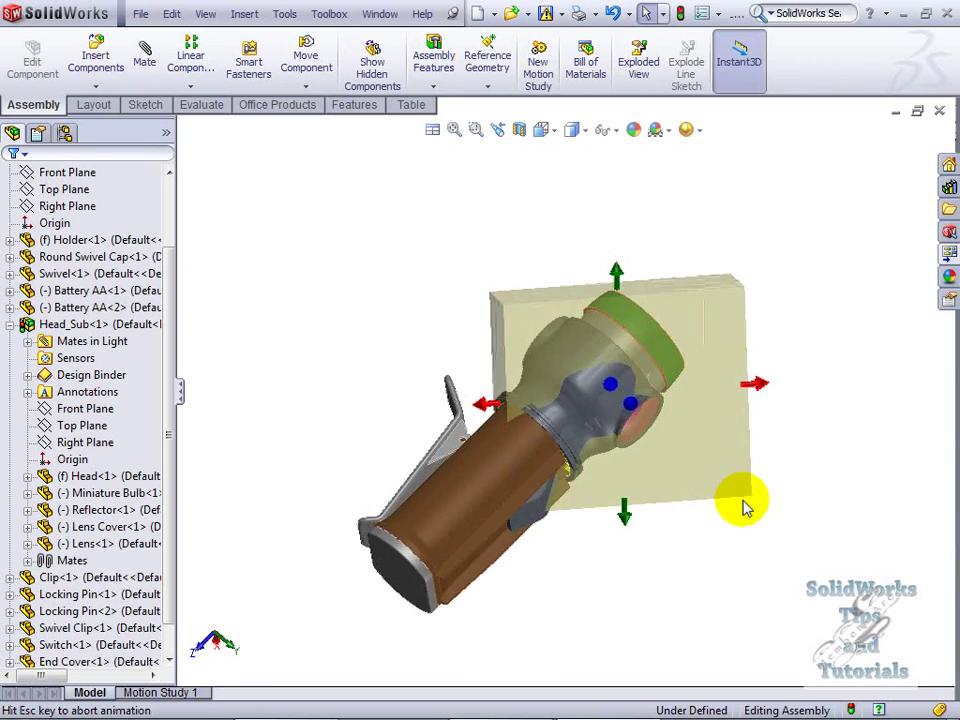
pyautogui.moveTo(746, 506); pyautogui.dragTo(429, 358, button='middle')
pyautogui.click(429, 358)
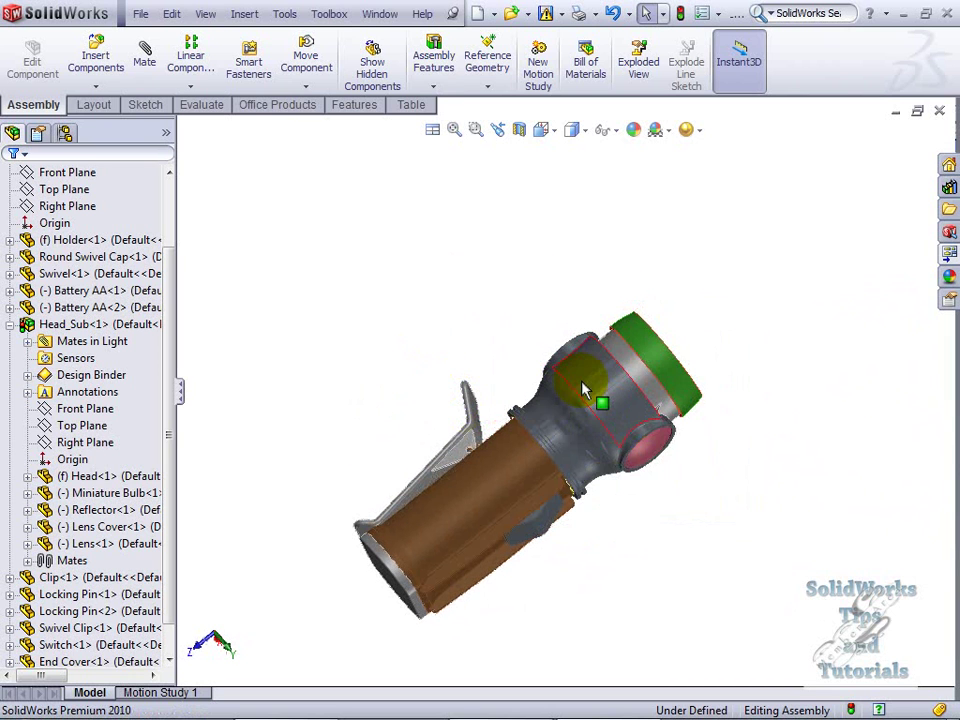
# Zoom in and select the Swivel component, then orbit slightly.
pyautogui.scroll(-10, 510, 408)
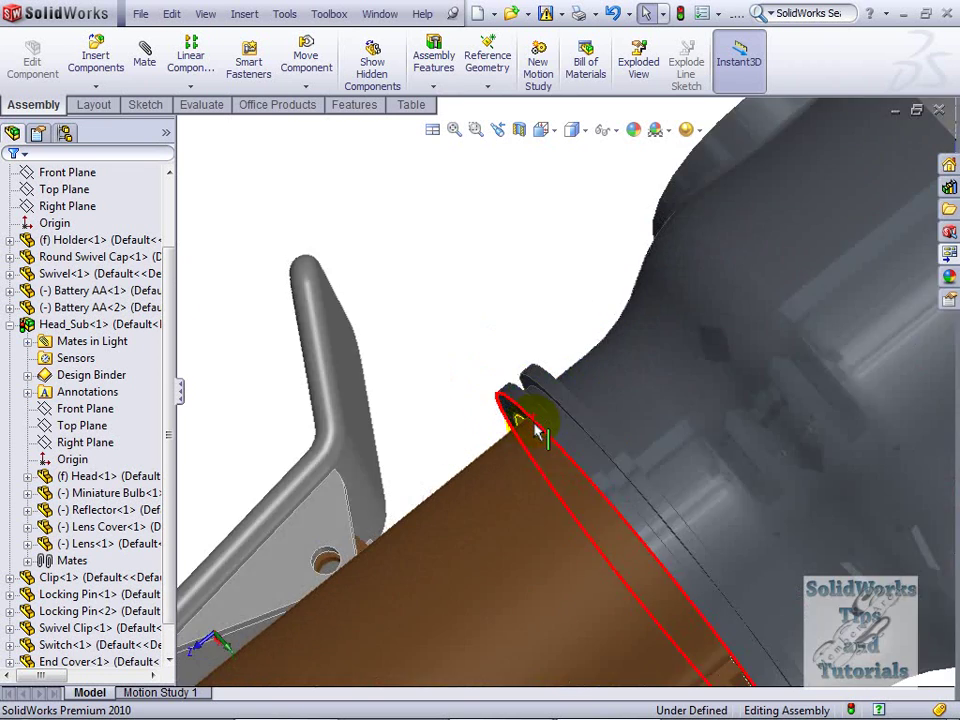
pyautogui.click(468, 362)
pyautogui.scroll(8, 468, 362)
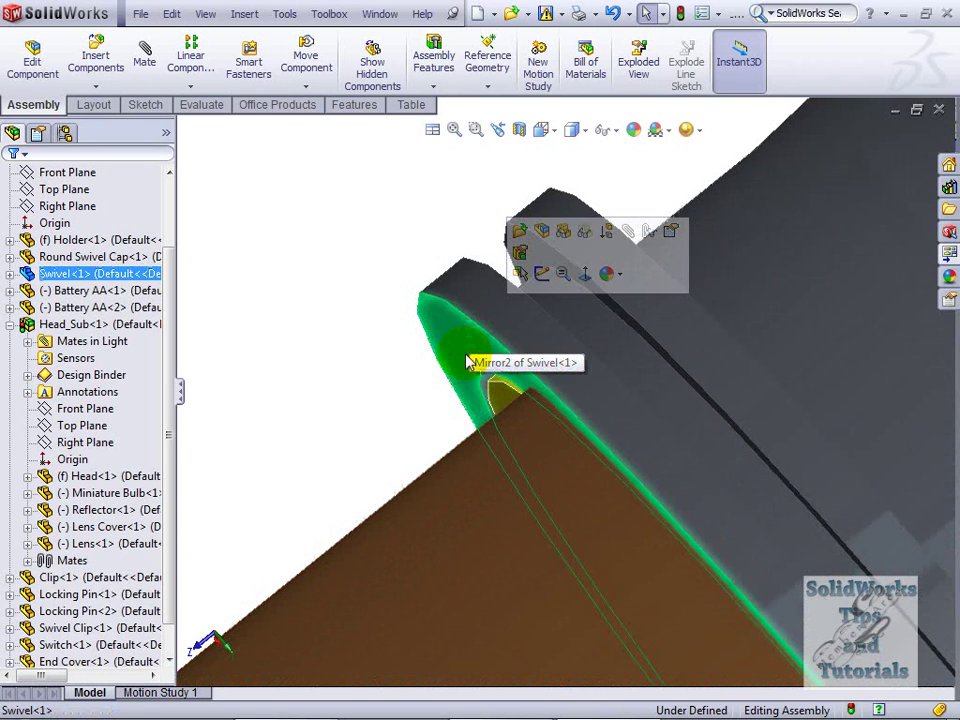
pyautogui.scroll(5, 555, 392)
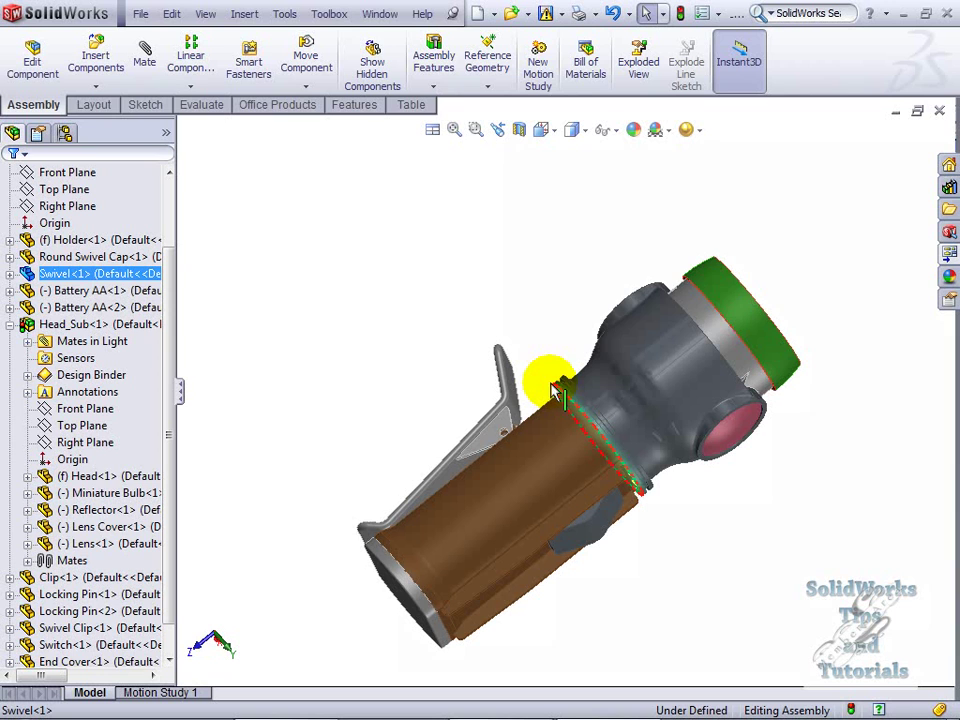
pyautogui.moveTo(545, 240); pyautogui.dragTo(555, 316, button='middle')
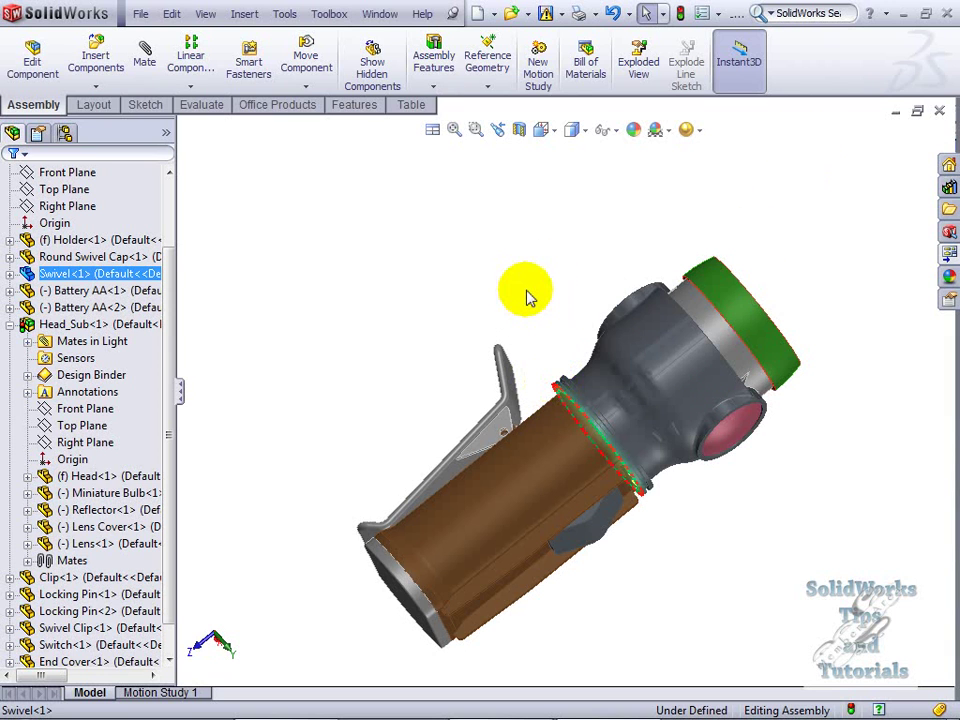
# In Front view, draw a Volume Select box over the flashlight head.
pyautogui.press('s')
pyautogui.click(560, 307)
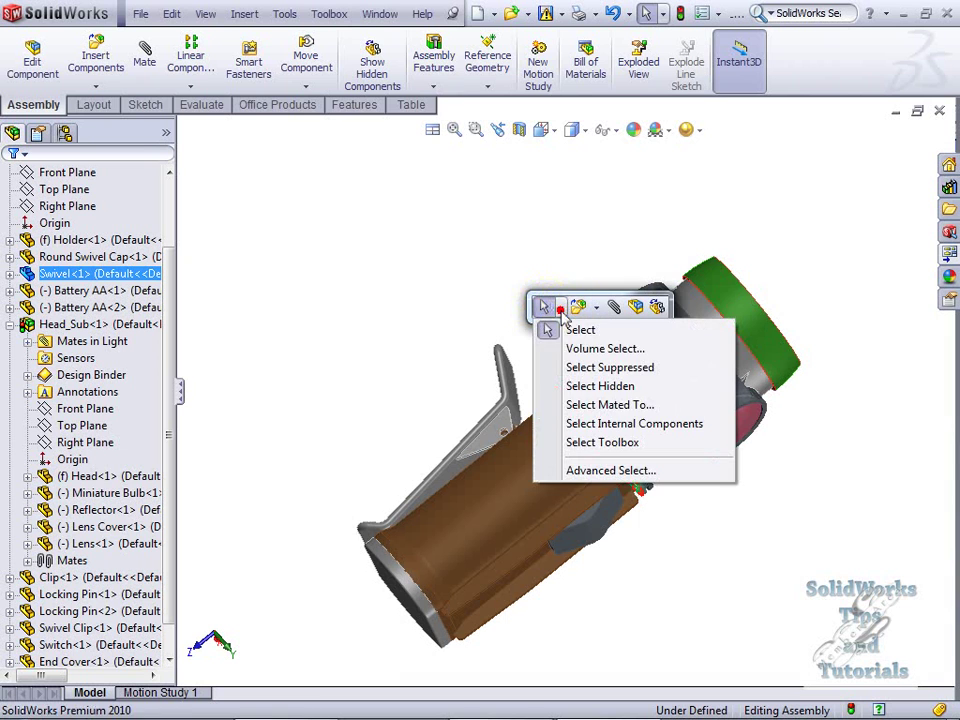
pyautogui.hotkey('ctrl', '1')
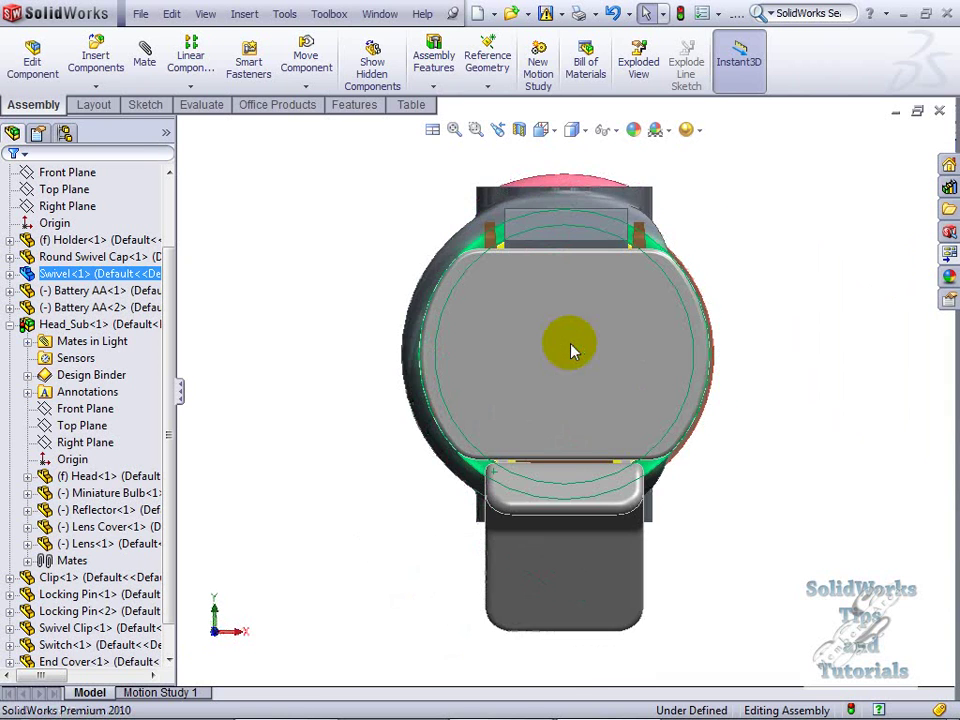
pyautogui.scroll(4, 570, 350)
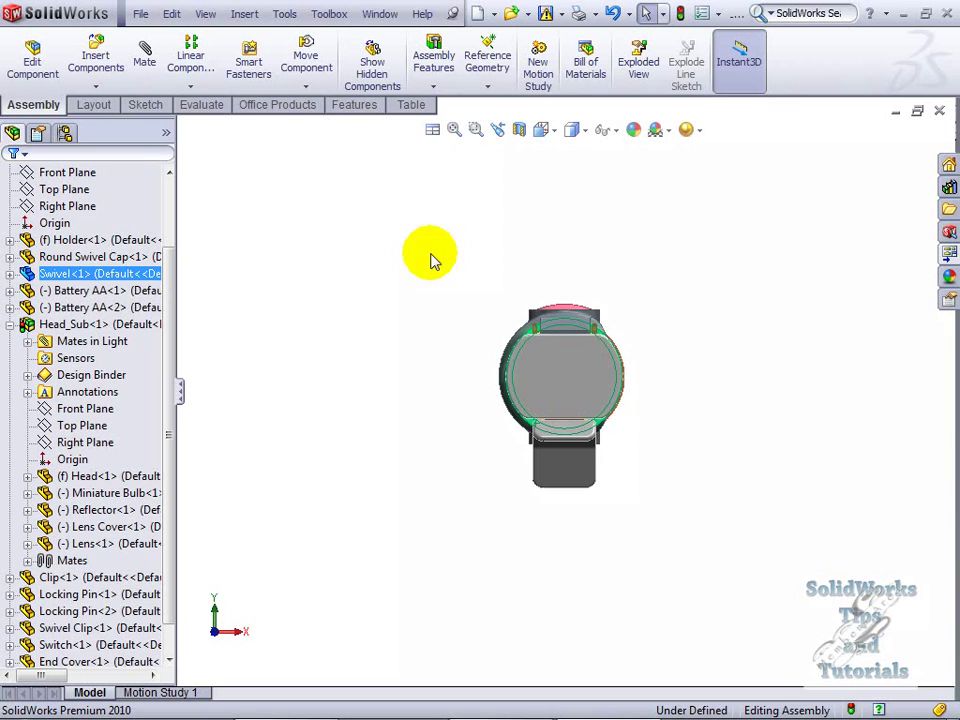
pyautogui.moveTo(430, 259); pyautogui.dragTo(707, 531)
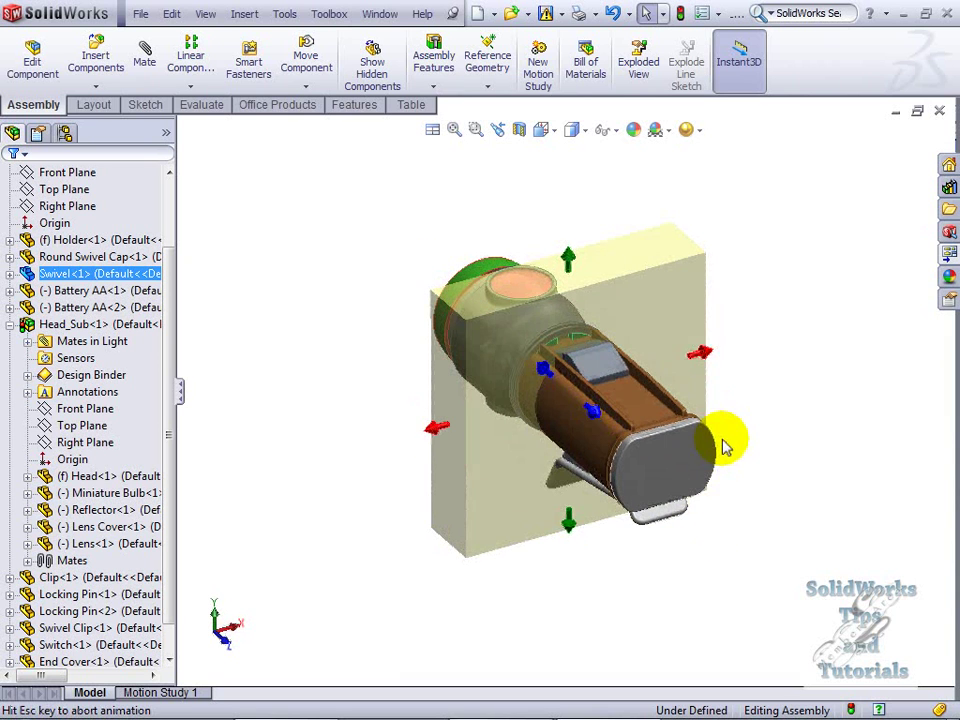
pyautogui.click(725, 447)
# Resize the selection box to capture the head parts, locking pins, swivel and swivel clip.
pyautogui.moveTo(595, 413); pyautogui.dragTo(514, 332)
pyautogui.moveTo(545, 372); pyautogui.dragTo(386, 369)
pyautogui.moveTo(386, 369); pyautogui.dragTo(521, 296, button='middle')
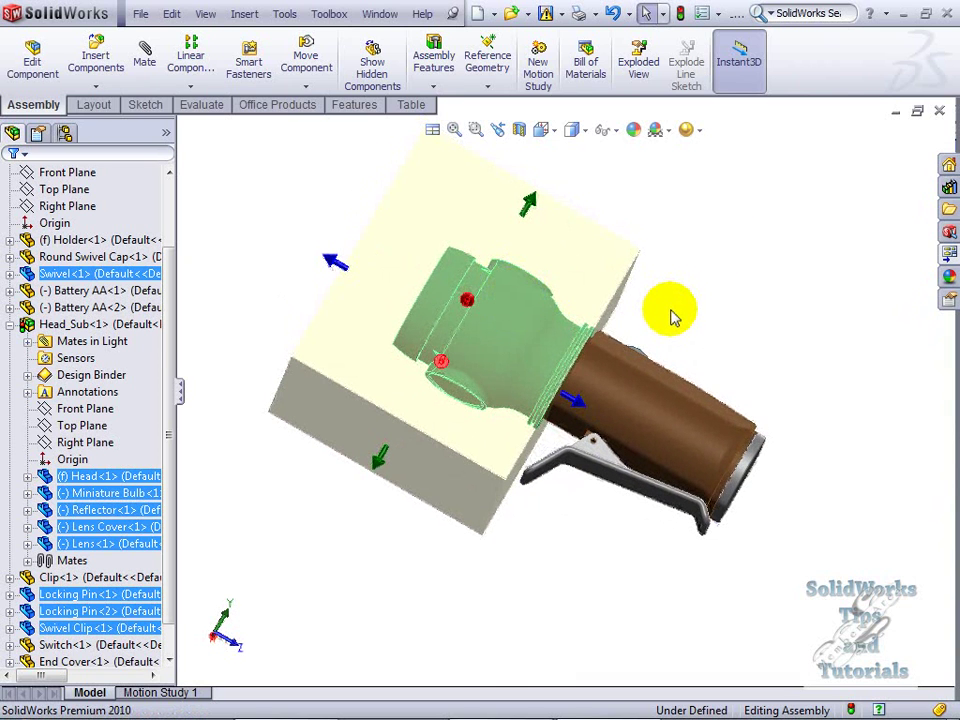
pyautogui.scroll(-4, 672, 316)
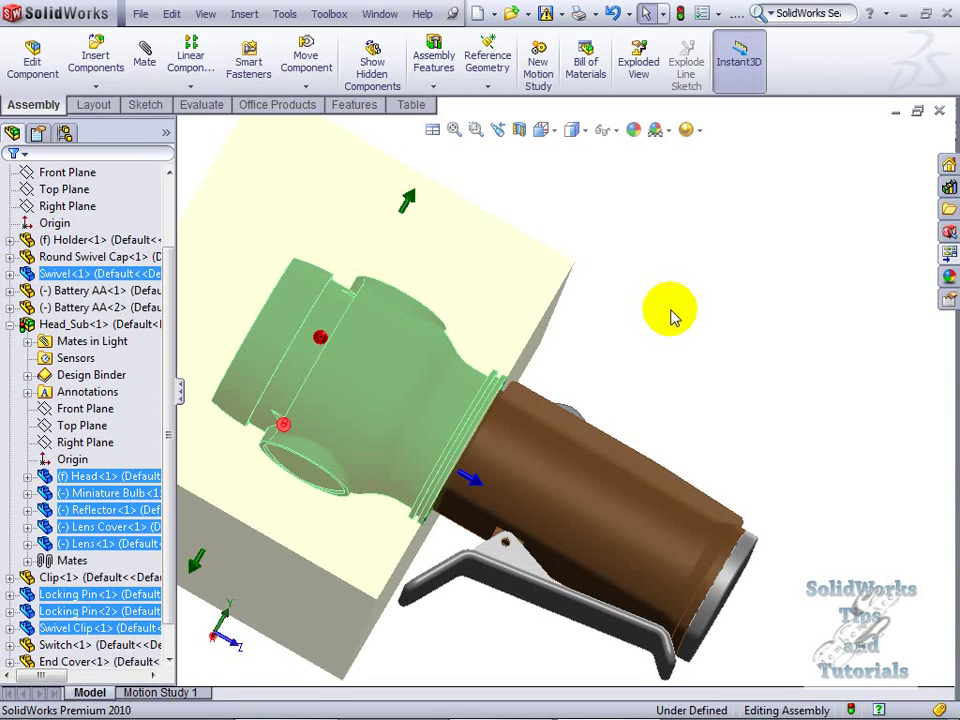
pyautogui.press('z')
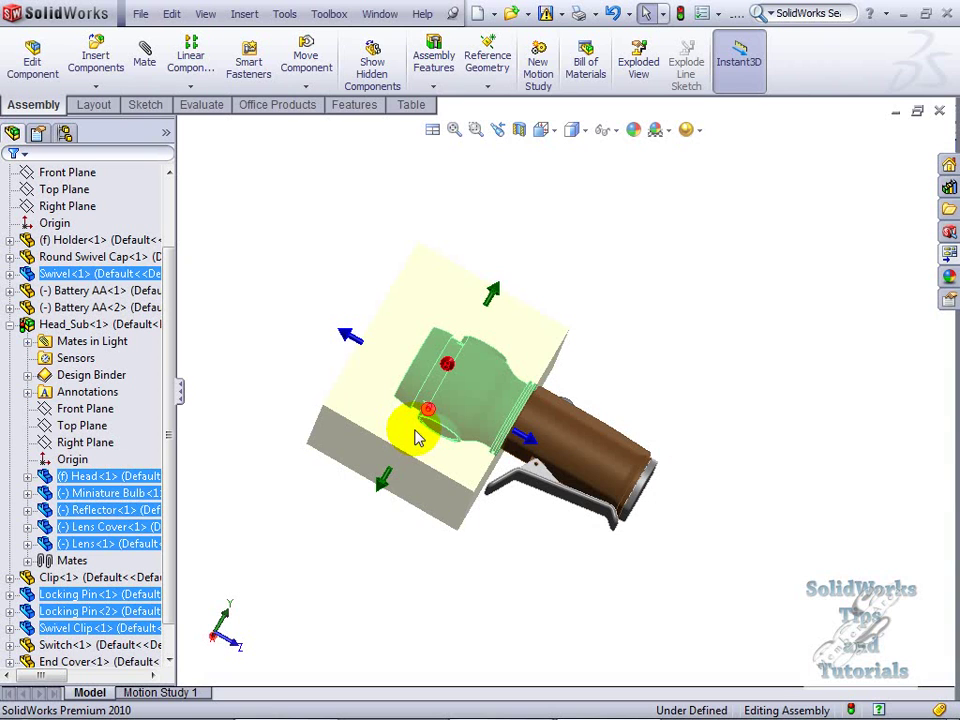
# Invert the selection and hide the holder, swivel cap, batteries, clip, switch and end cover.
pyautogui.rightClick(626, 312)
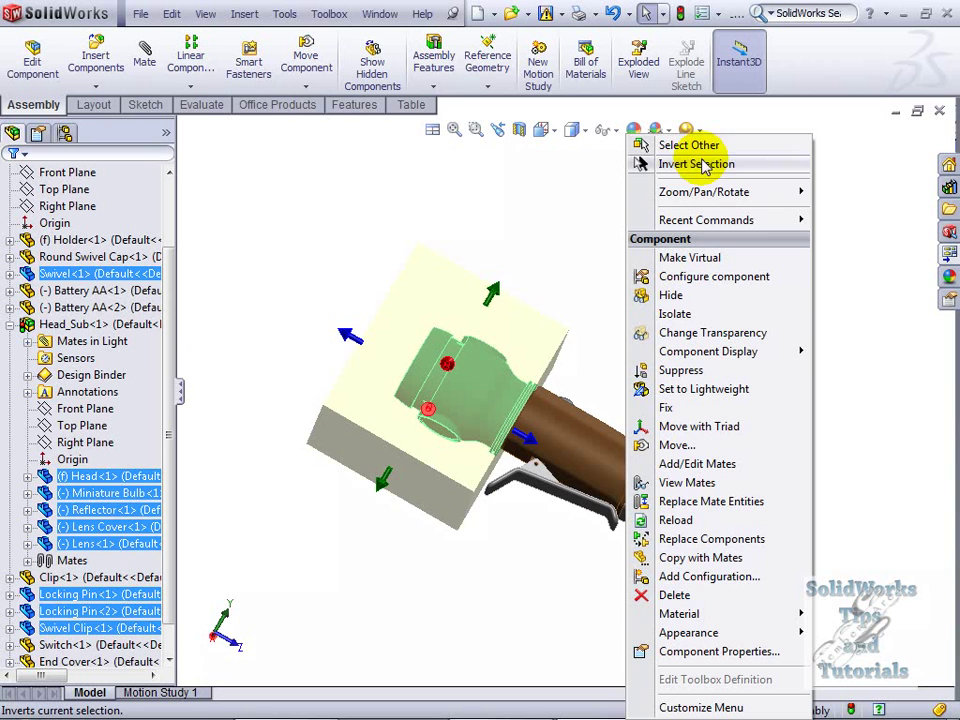
pyautogui.click(676, 168)
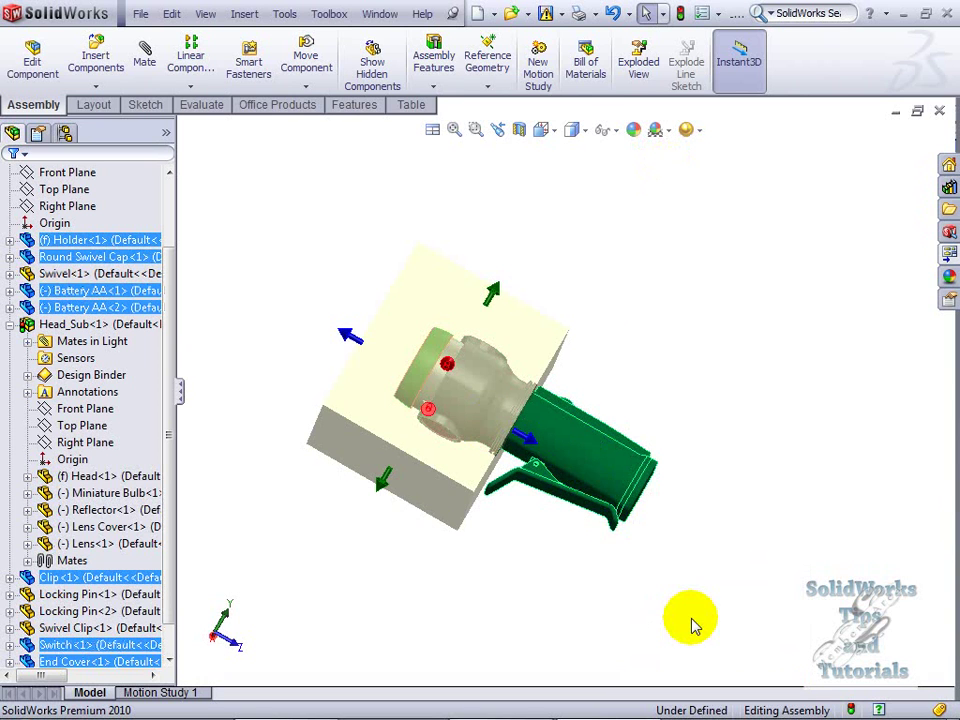
pyautogui.rightClick(665, 321)
pyautogui.click(705, 296)
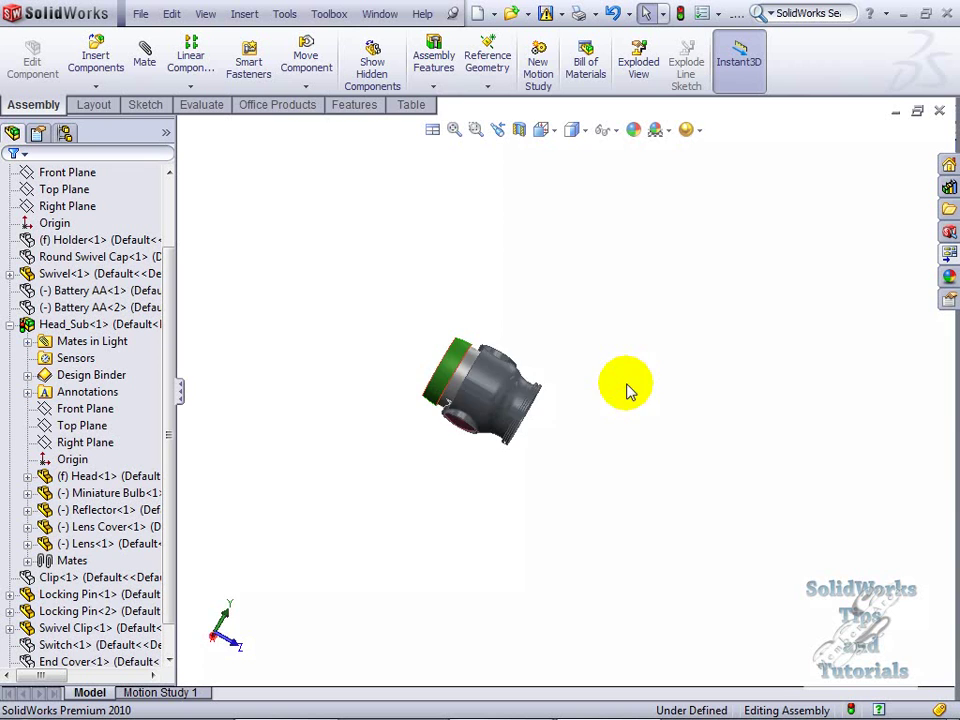
# Orbit the remaining flashlight head to inspect it from another side.
pyautogui.moveTo(628, 388); pyautogui.dragTo(490, 460, button='middle')
pyautogui.scroll(-5, 490, 460)
pyautogui.scroll(3, 560, 320)
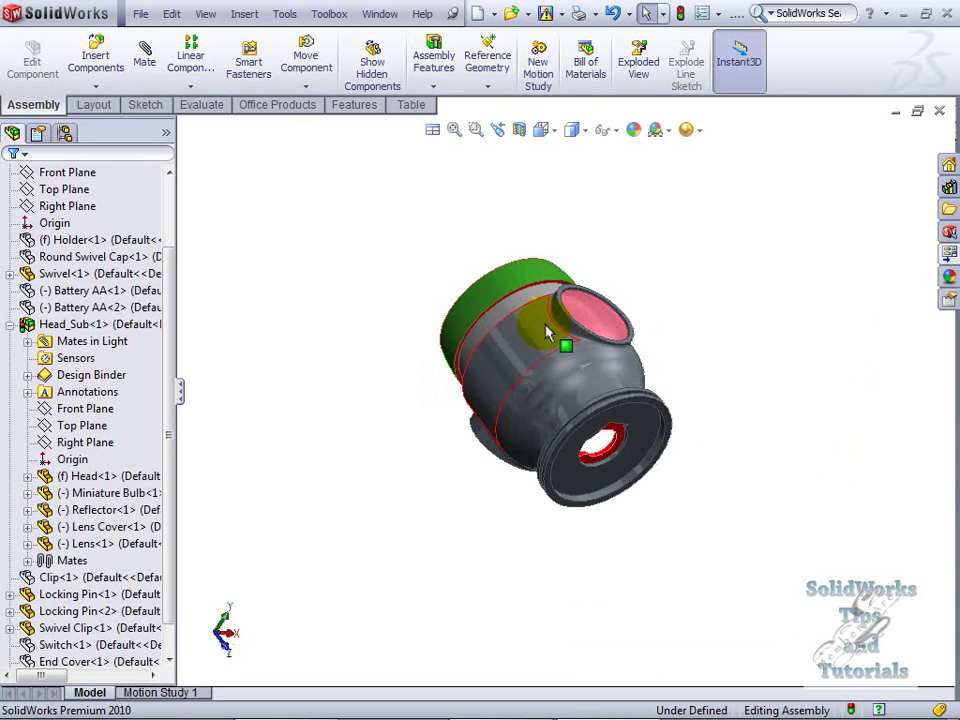
pyautogui.moveTo(551, 328); pyautogui.dragTo(775, 316, button='middle')
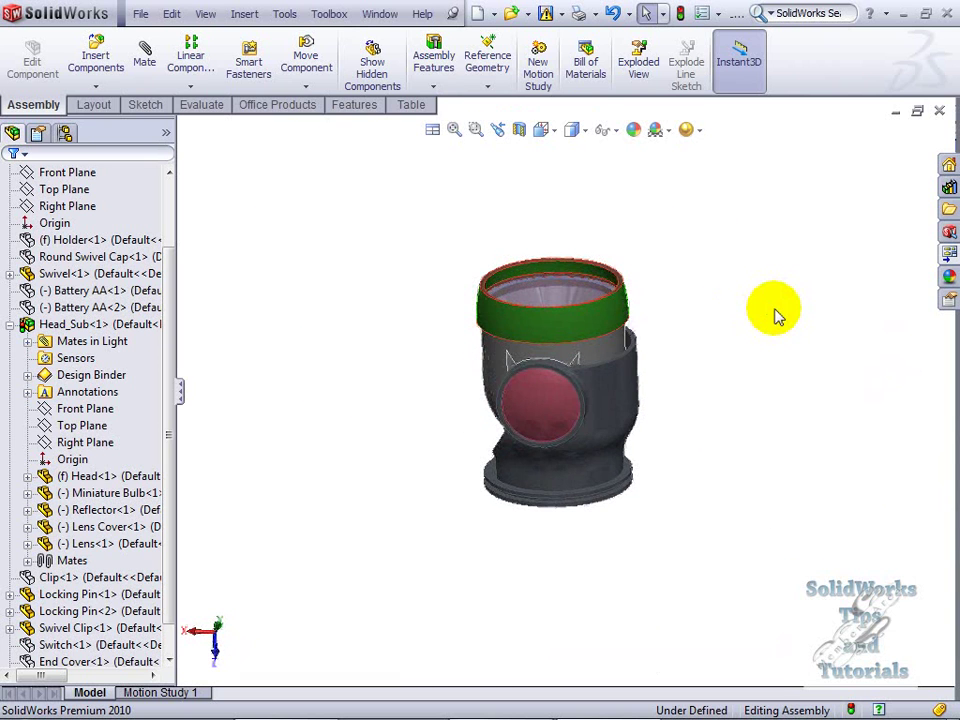
pyautogui.click(331, 280)
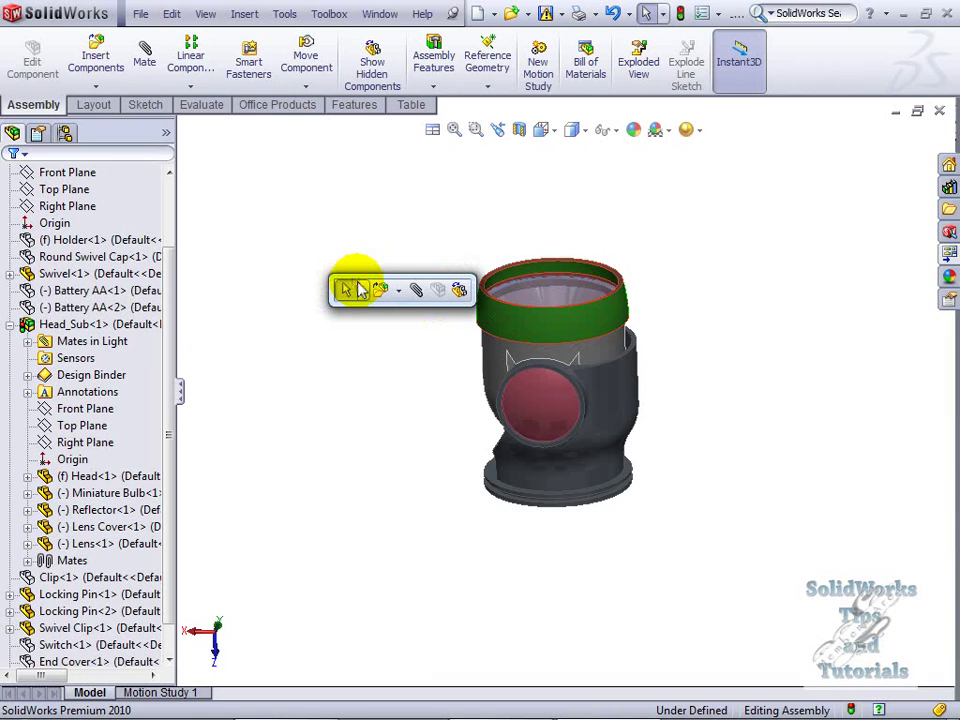
pyautogui.click(362, 290)
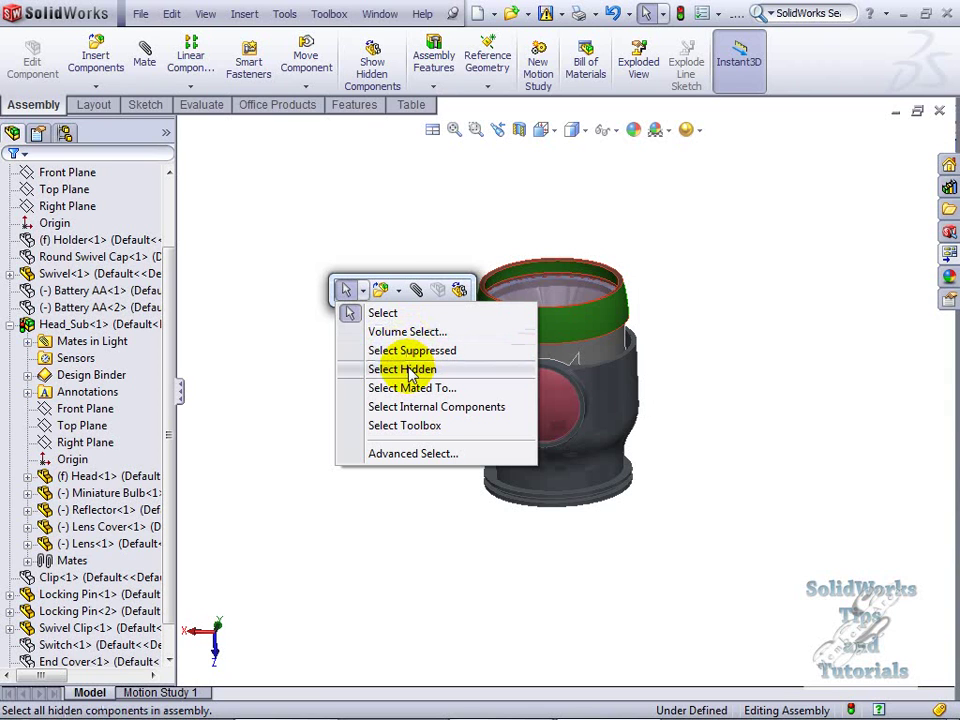
# Use Select Hidden and Show to restore all hidden components, then orbit the complete flashlight.
pyautogui.click(409, 372)
pyautogui.rightClick(306, 313)
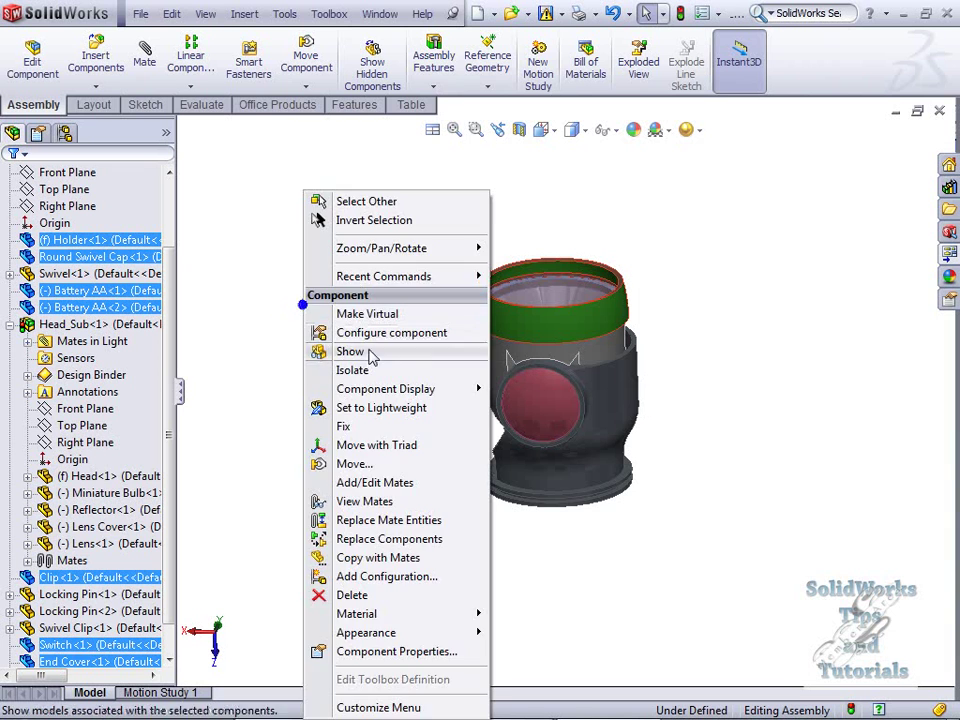
pyautogui.click(364, 357)
pyautogui.click(365, 358)
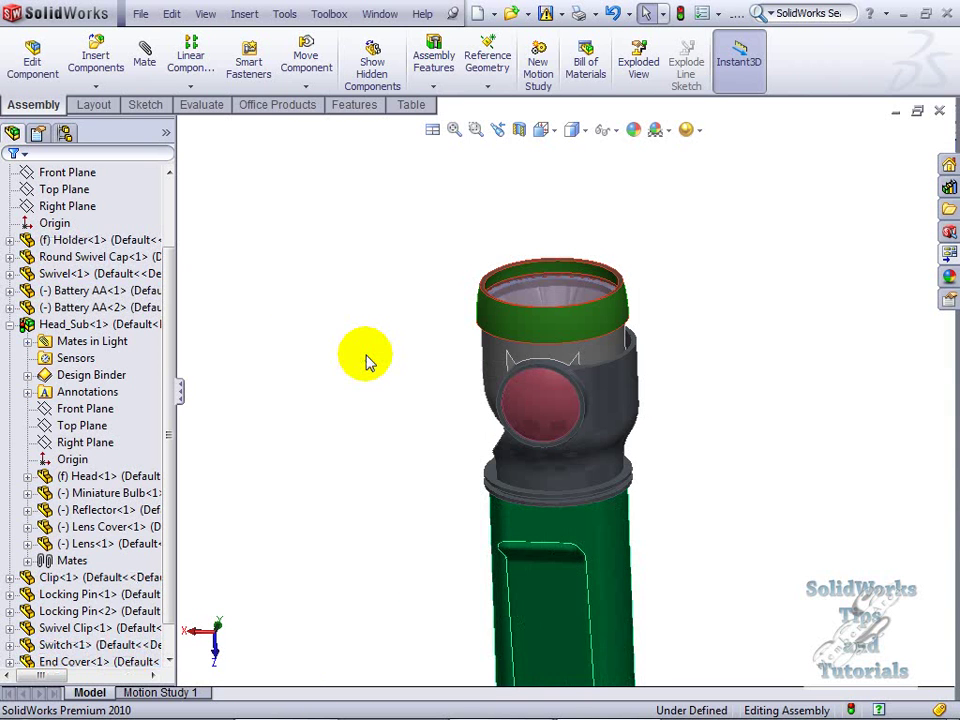
pyautogui.moveTo(378, 369); pyautogui.dragTo(345, 221, button='middle')
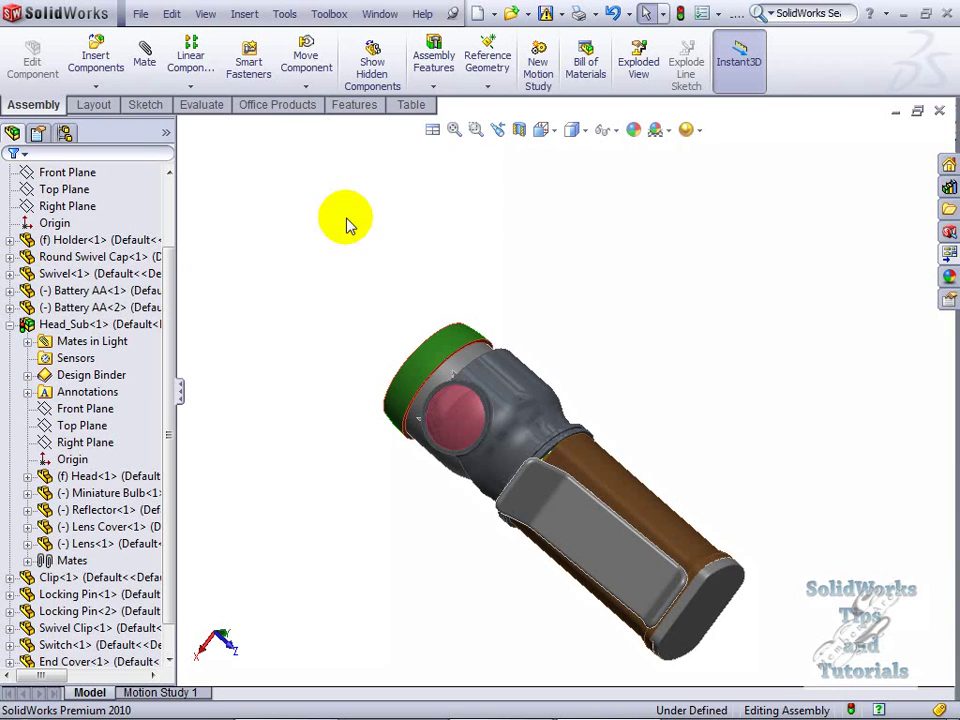
pyautogui.scroll(-3, 545, 582)
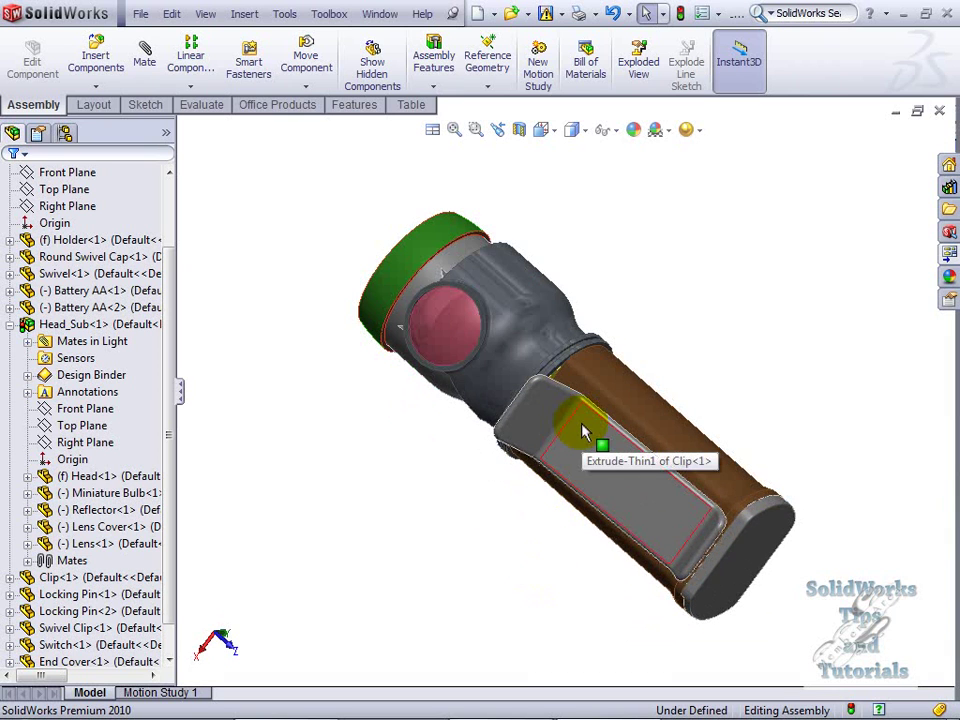